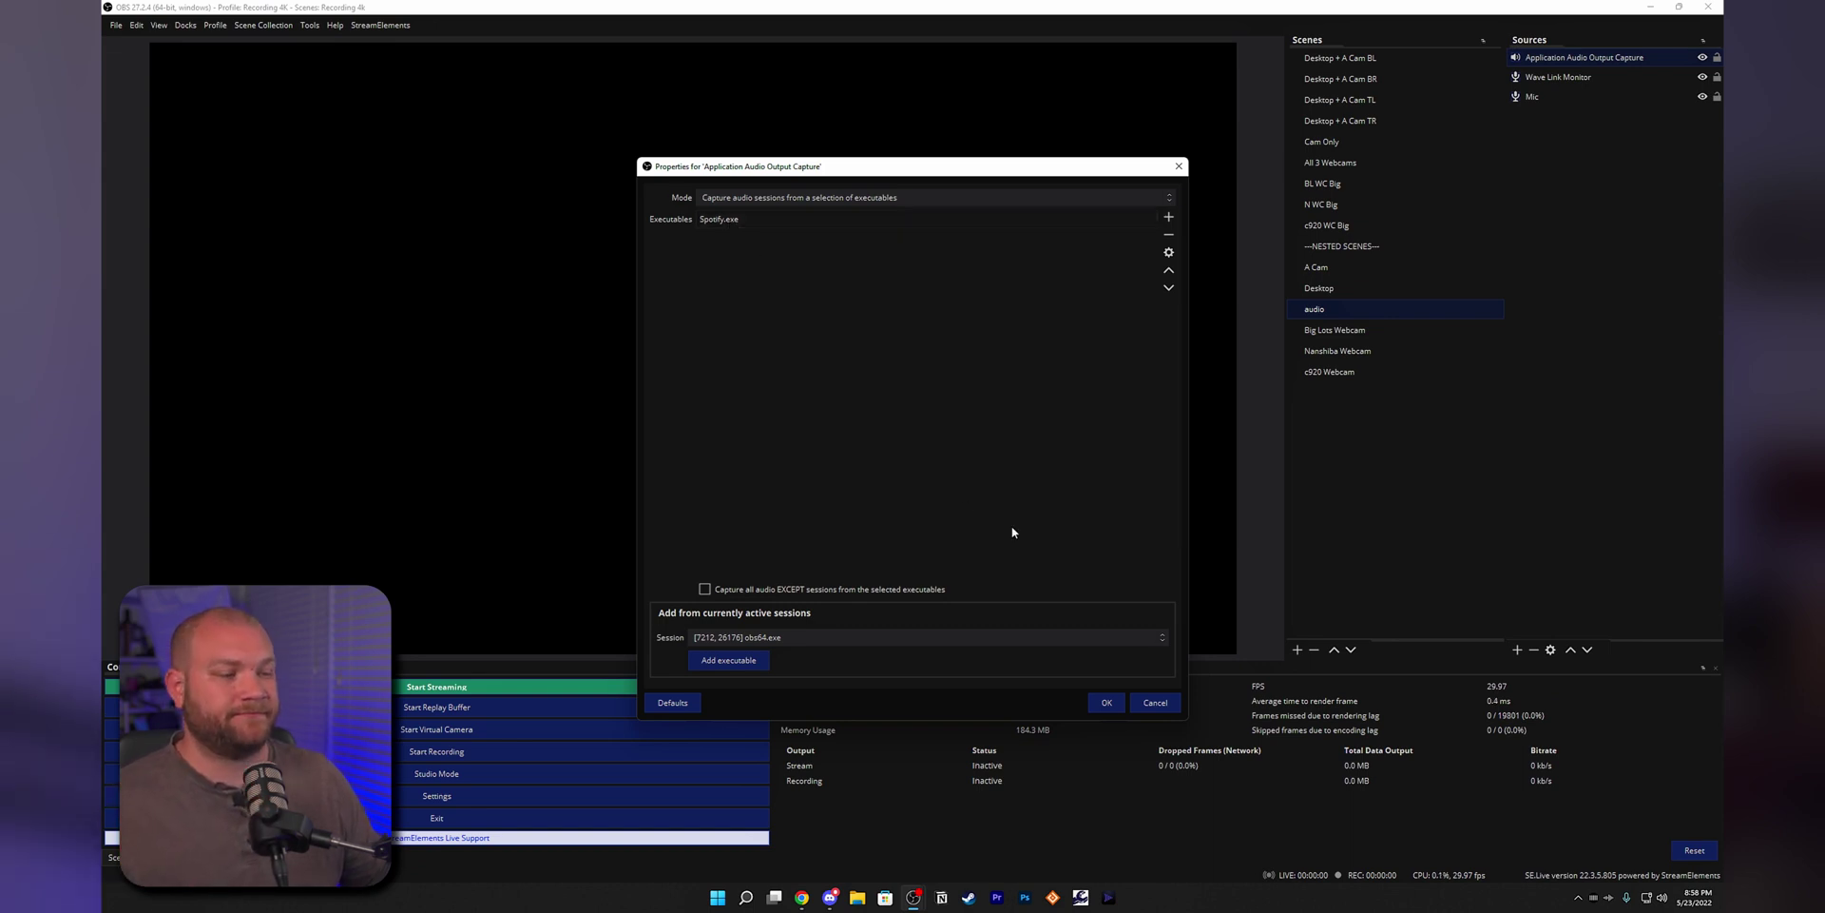
Confirm the Spotify app-audio capture settings and show the Audio Mixer levels.
left_click(1107, 702)
left_click(285, 856)
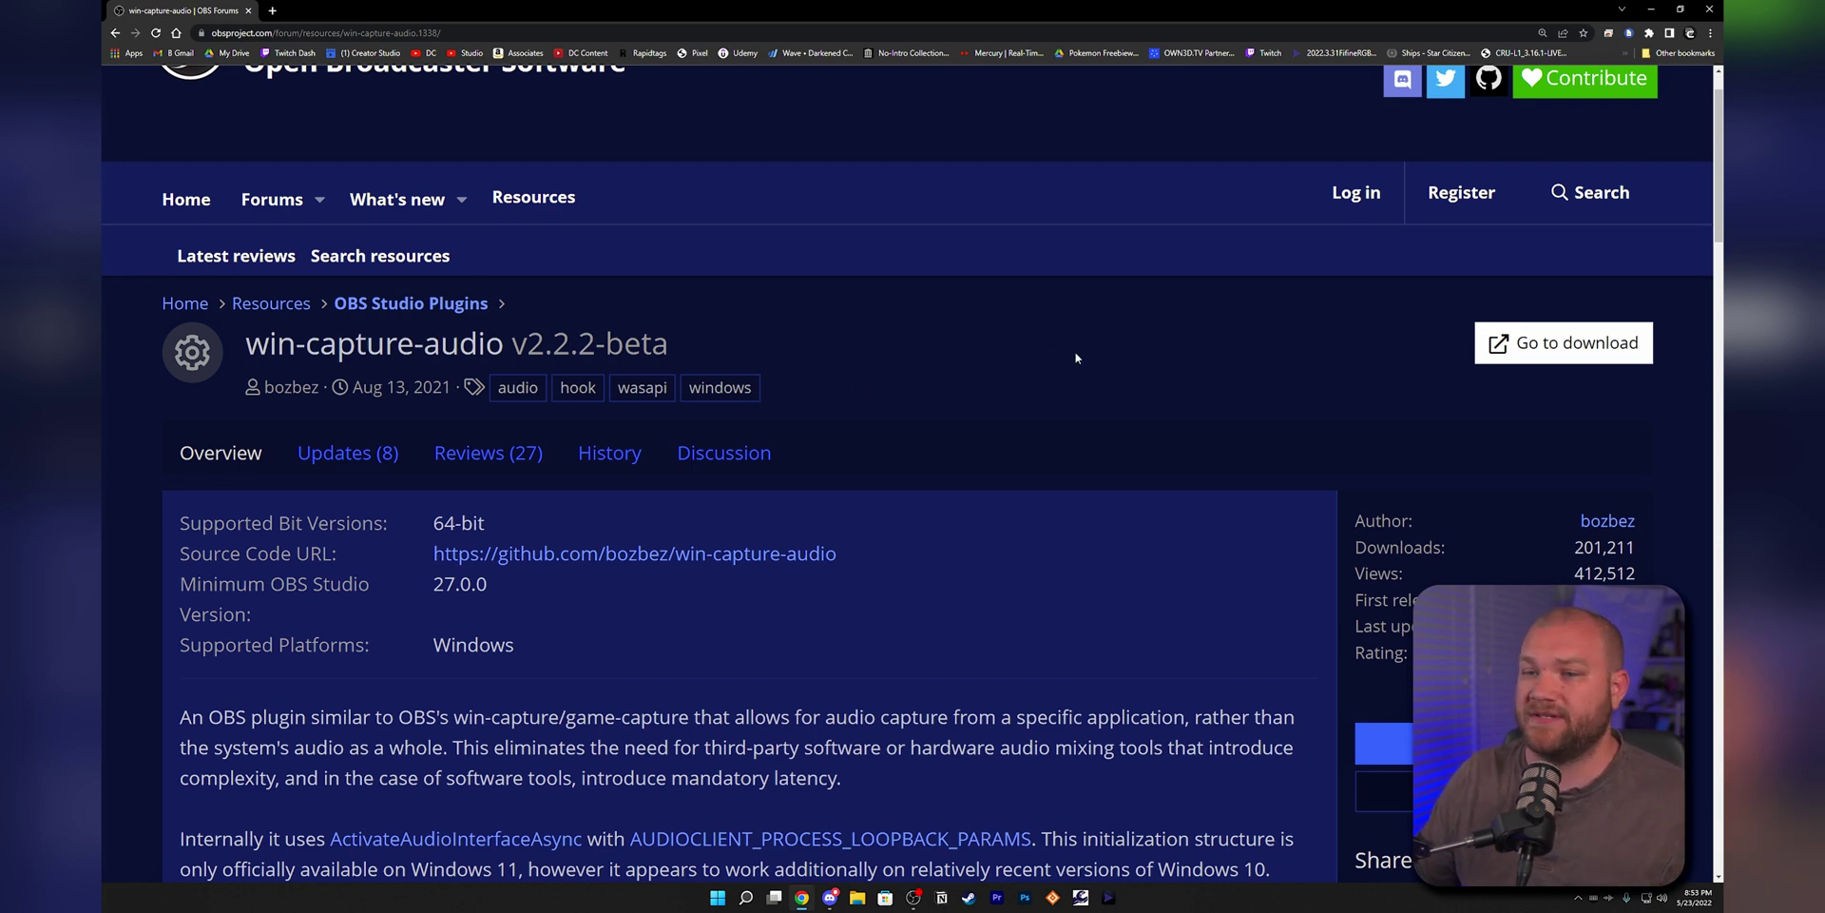
Open the win-capture-audio v2.2.2-beta GitHub release page, zoom in twice, and scroll to Assets.
left_click(1529, 360)
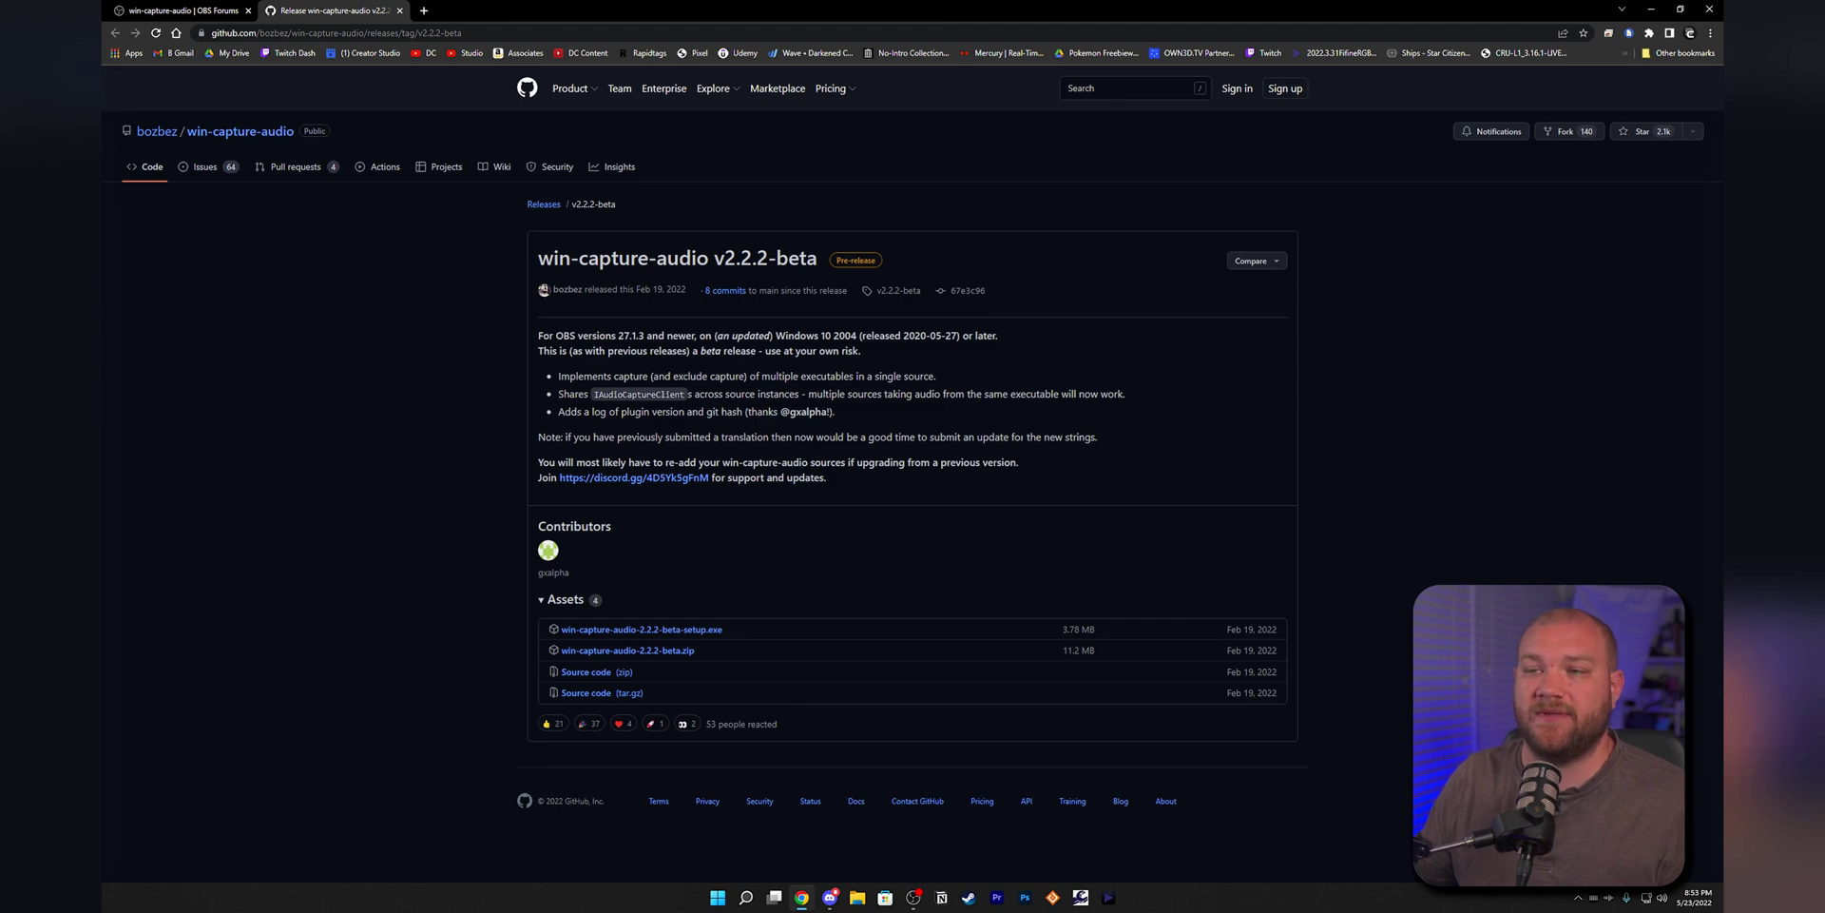
key("ctrl+plus")
key("ctrl+plus")
key("ctrl+plus")
key("ctrl+plus")
key("ctrl+plus")
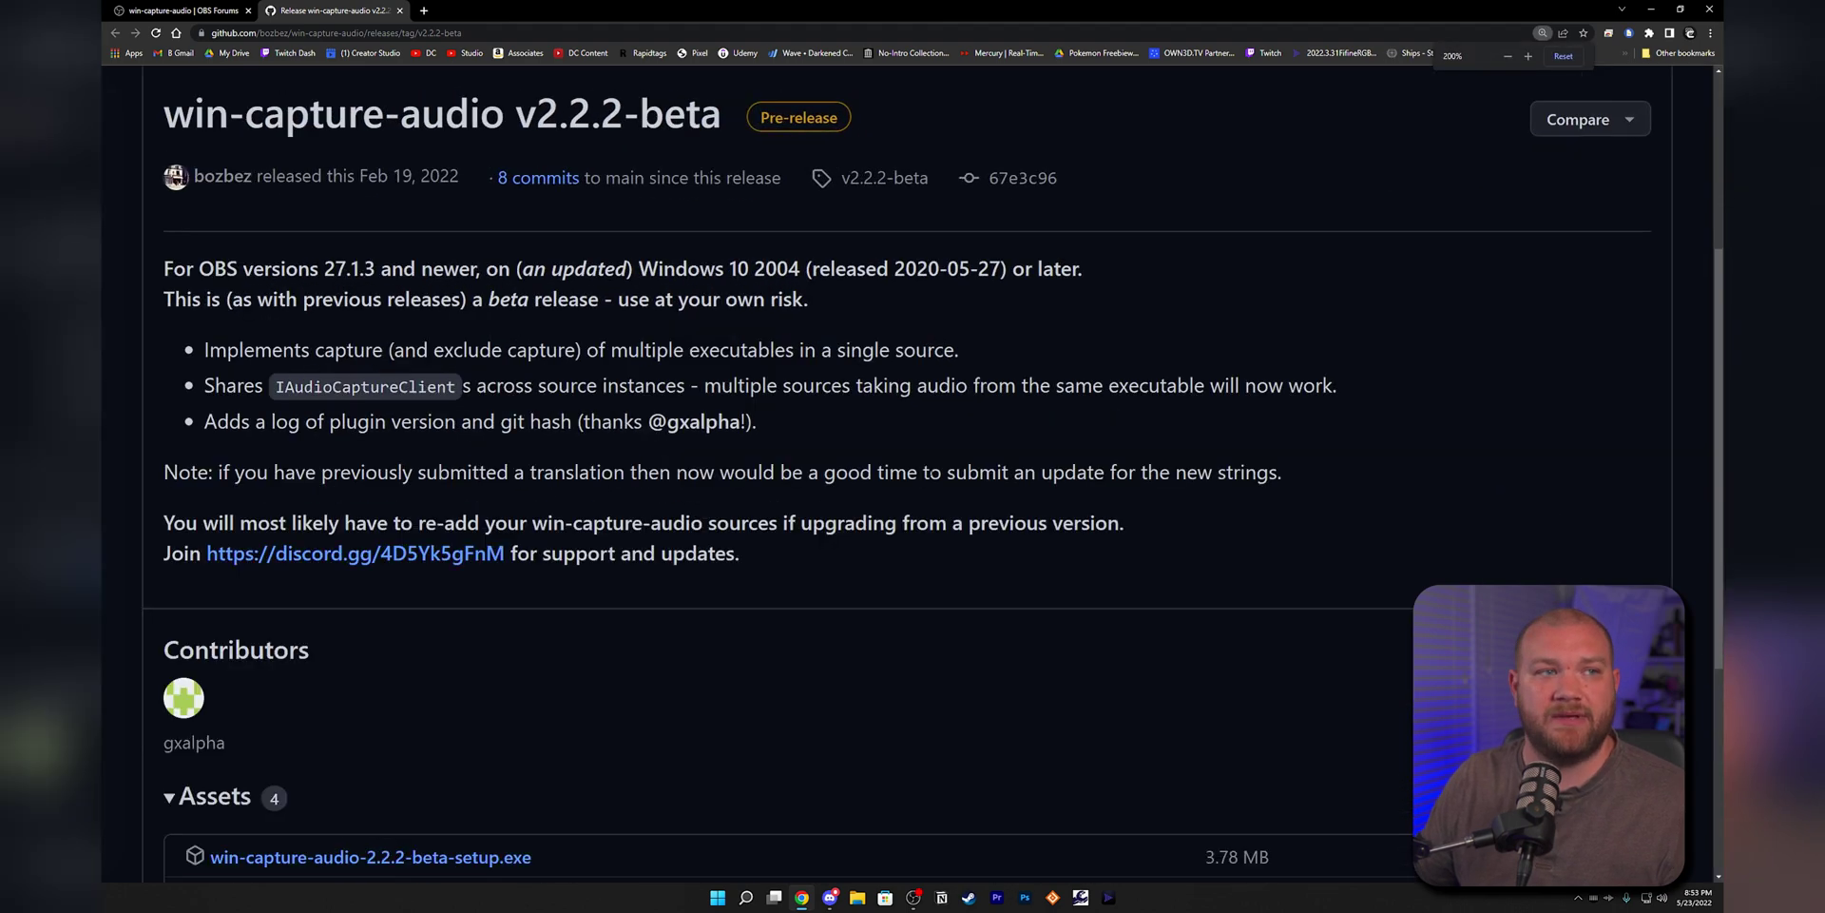
key("ctrl+plus")
scroll(735, 513, "down", 3)
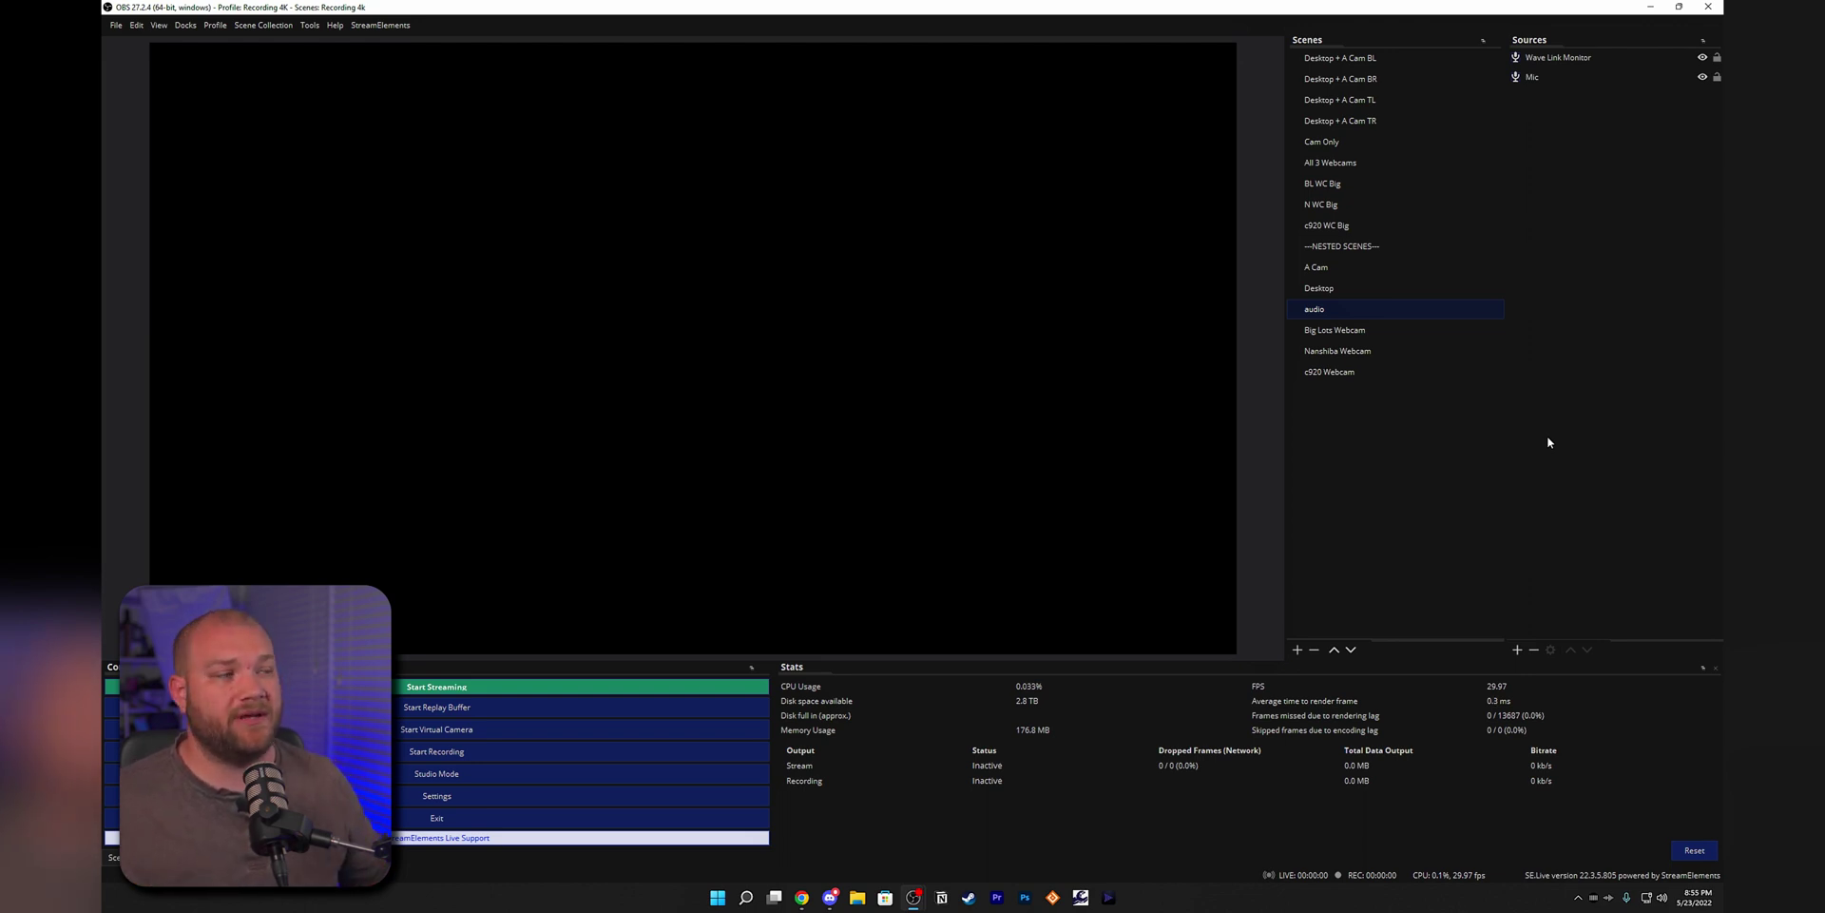
Bring up the Sources add menu for the audio scene.
left_click(1518, 650)
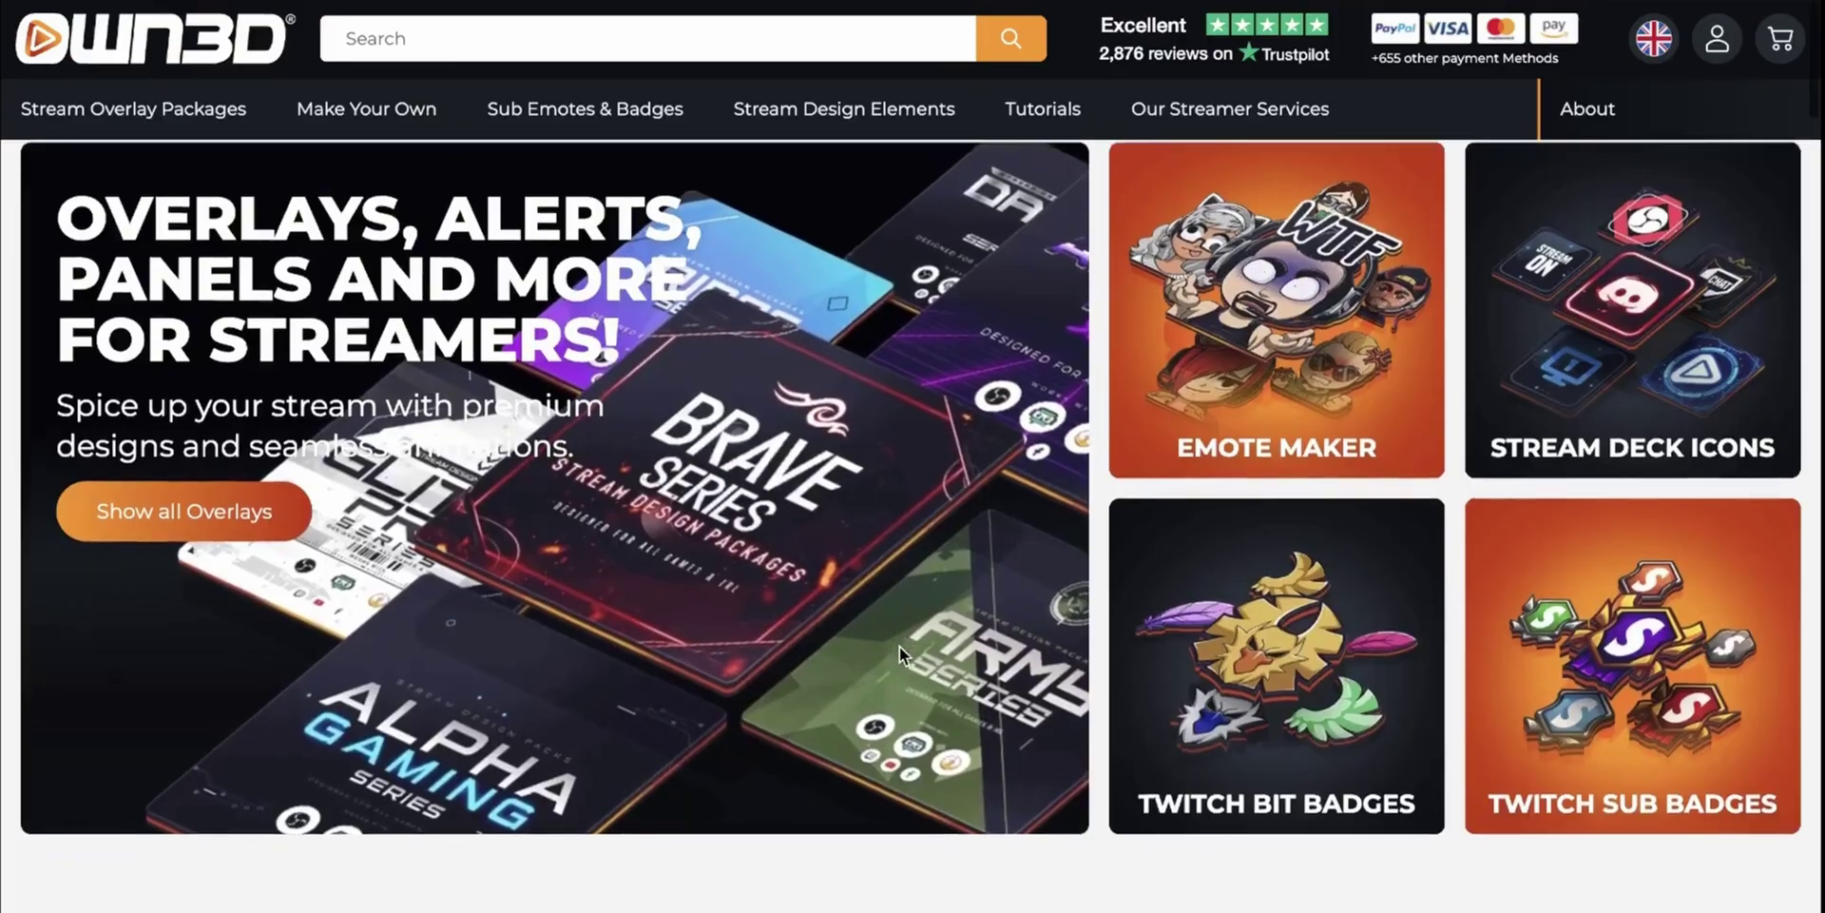
scroll(899, 646, "down", 8)
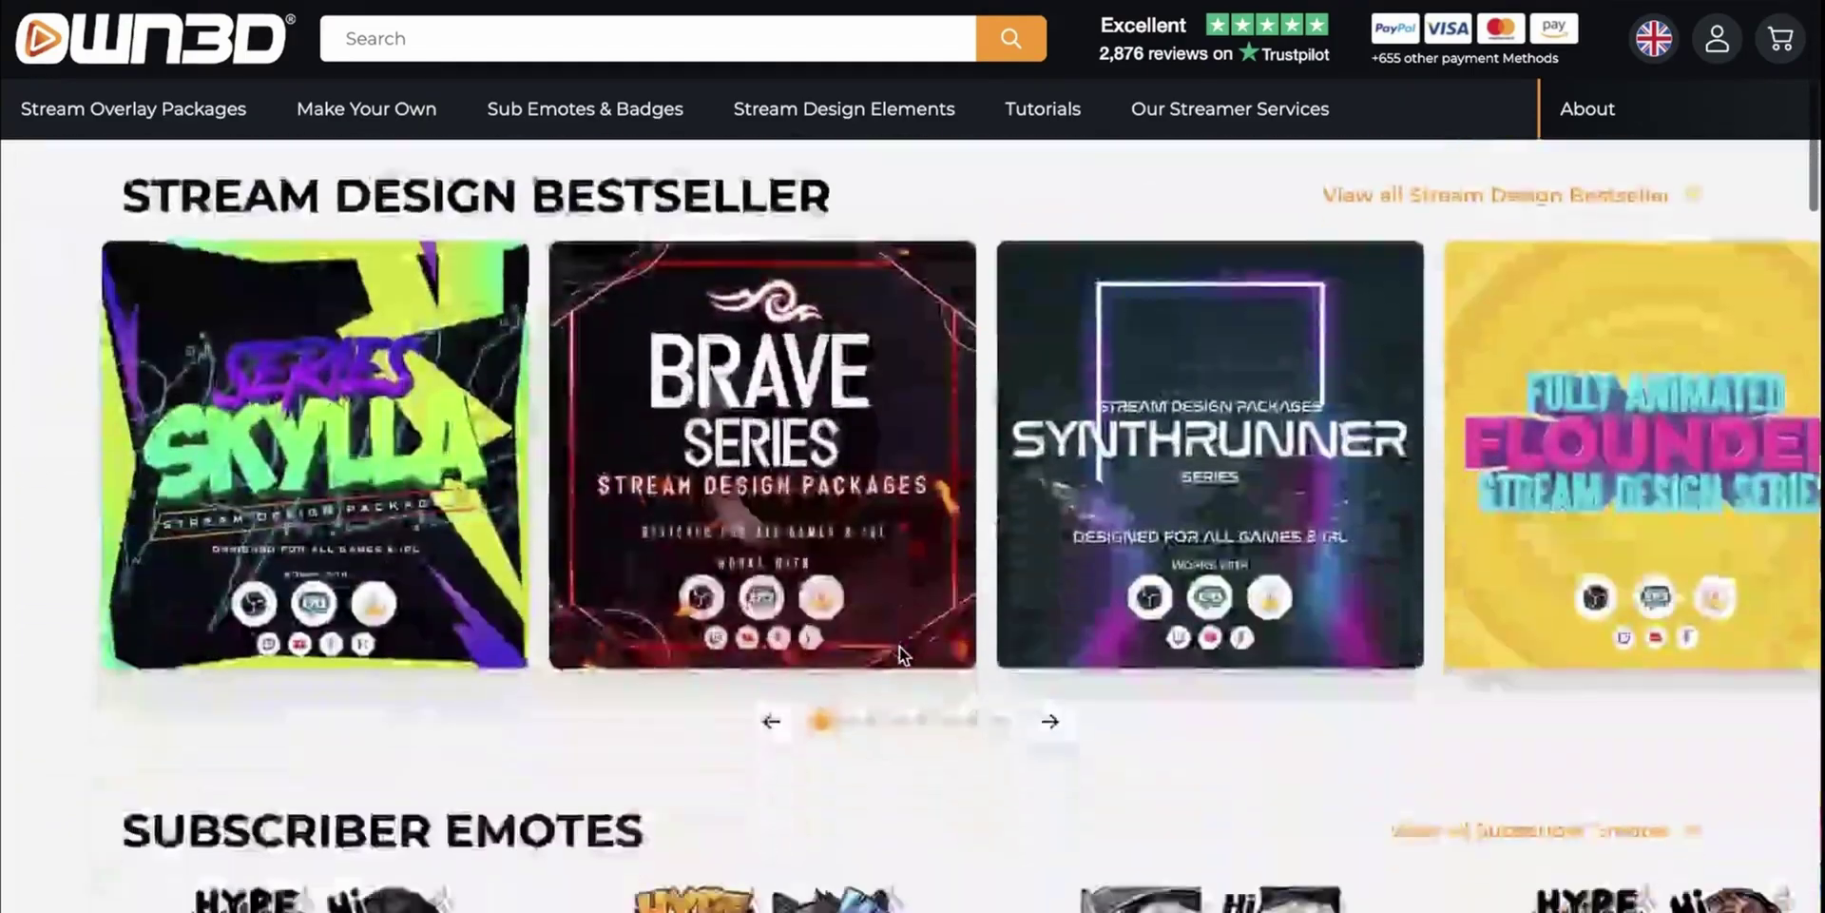
scroll(899, 647, "down", 7)
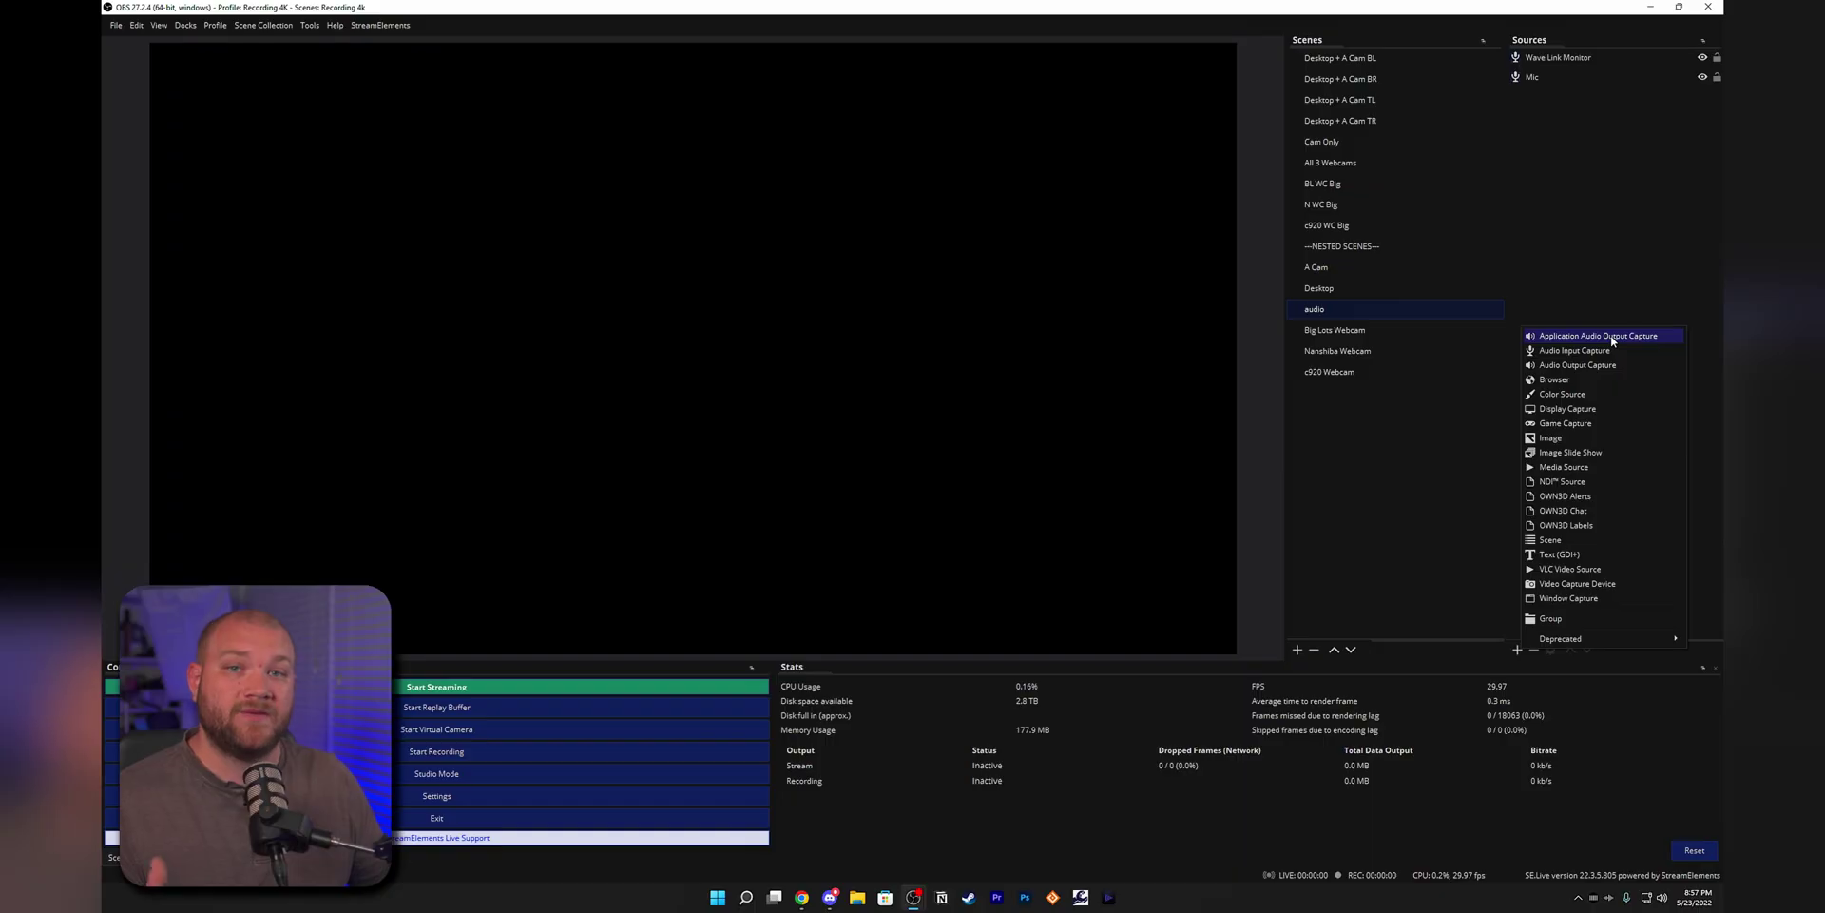
Add an Application Audio Output Capture source with the default name, capturing only Spotify.exe.
left_click(1610, 335)
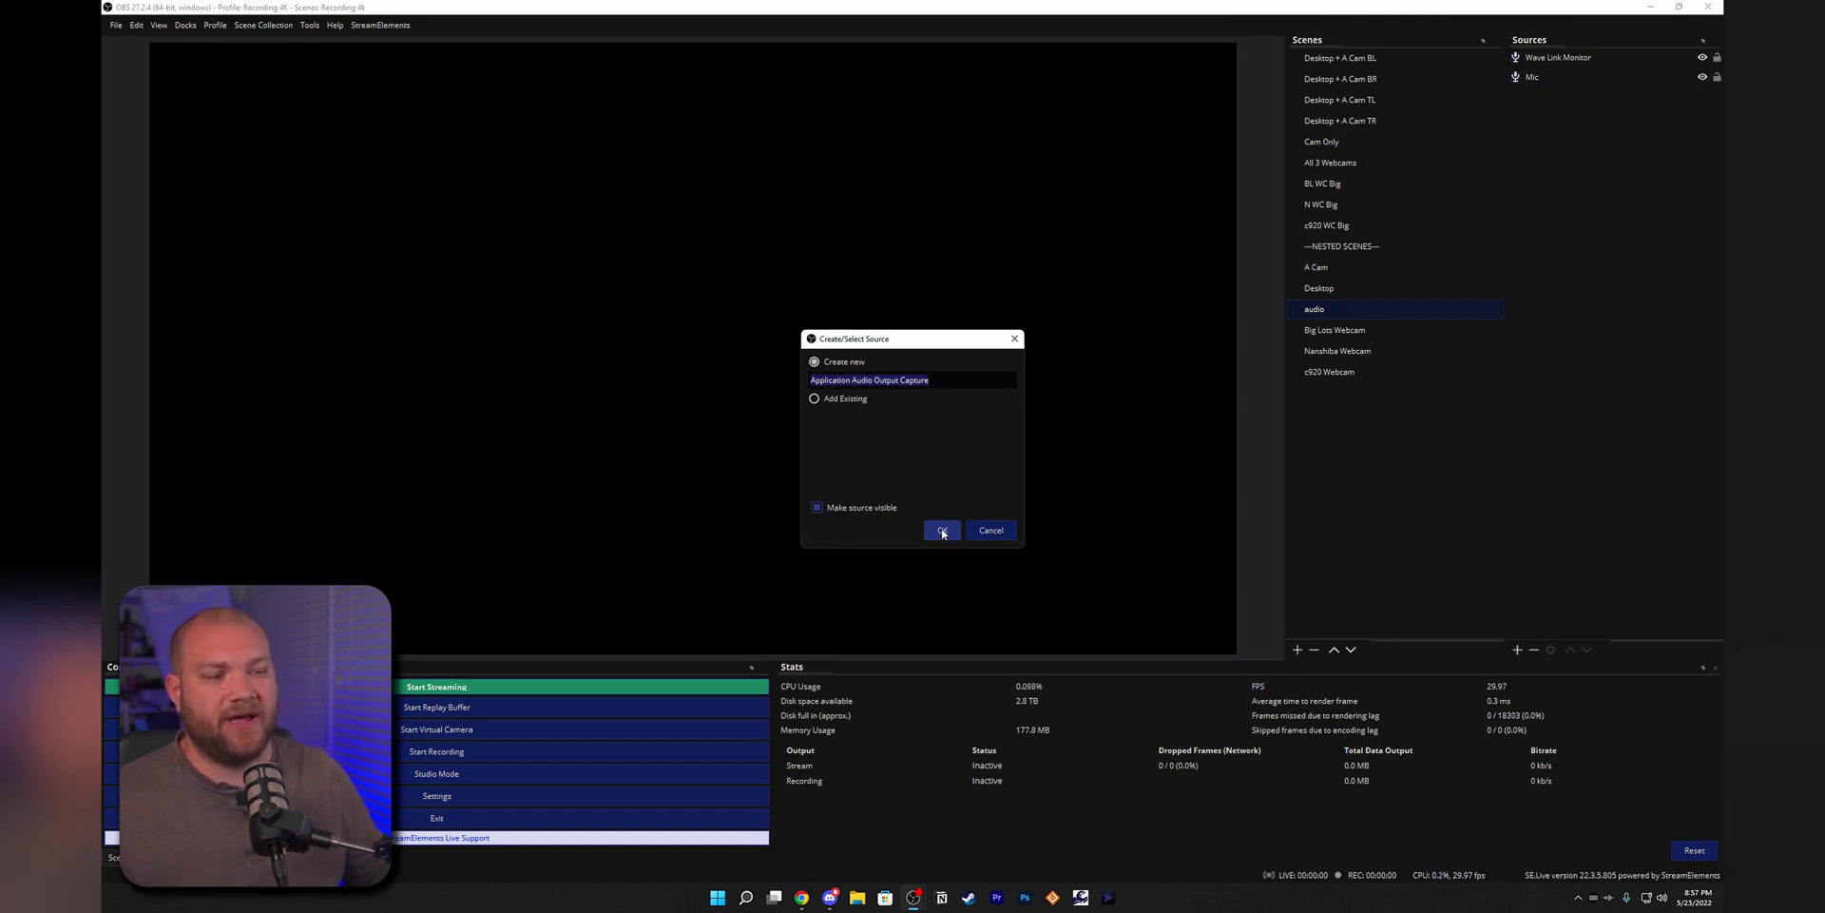
left_click(942, 530)
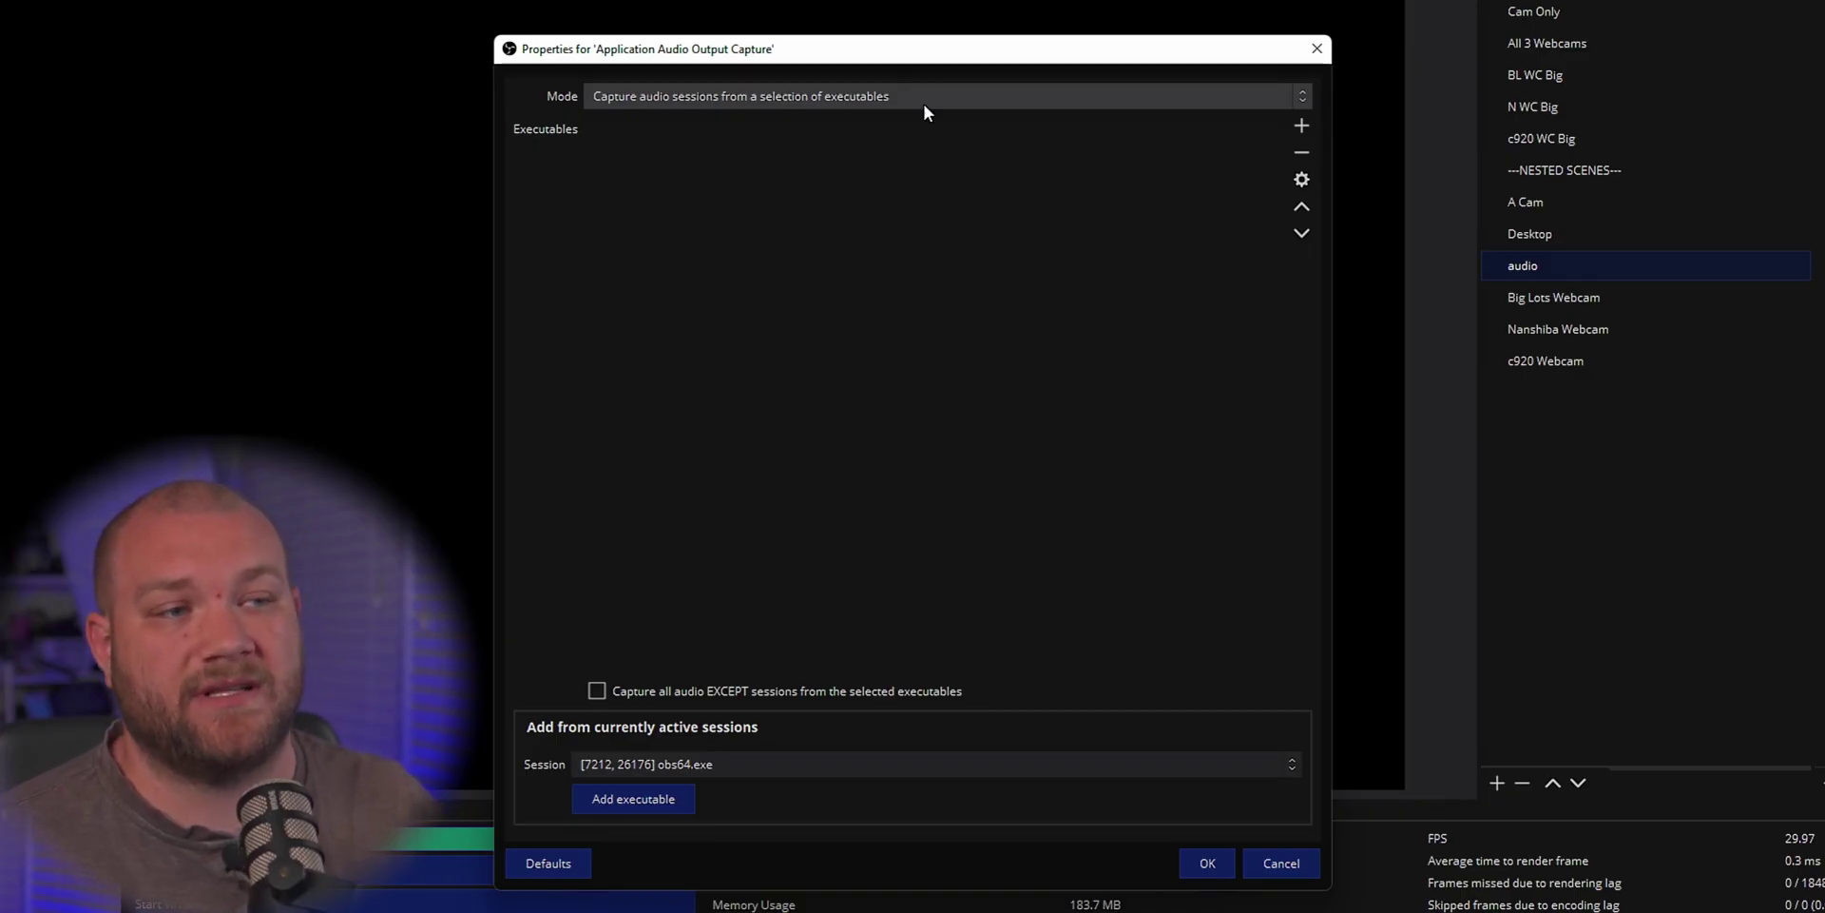
left_click(924, 103)
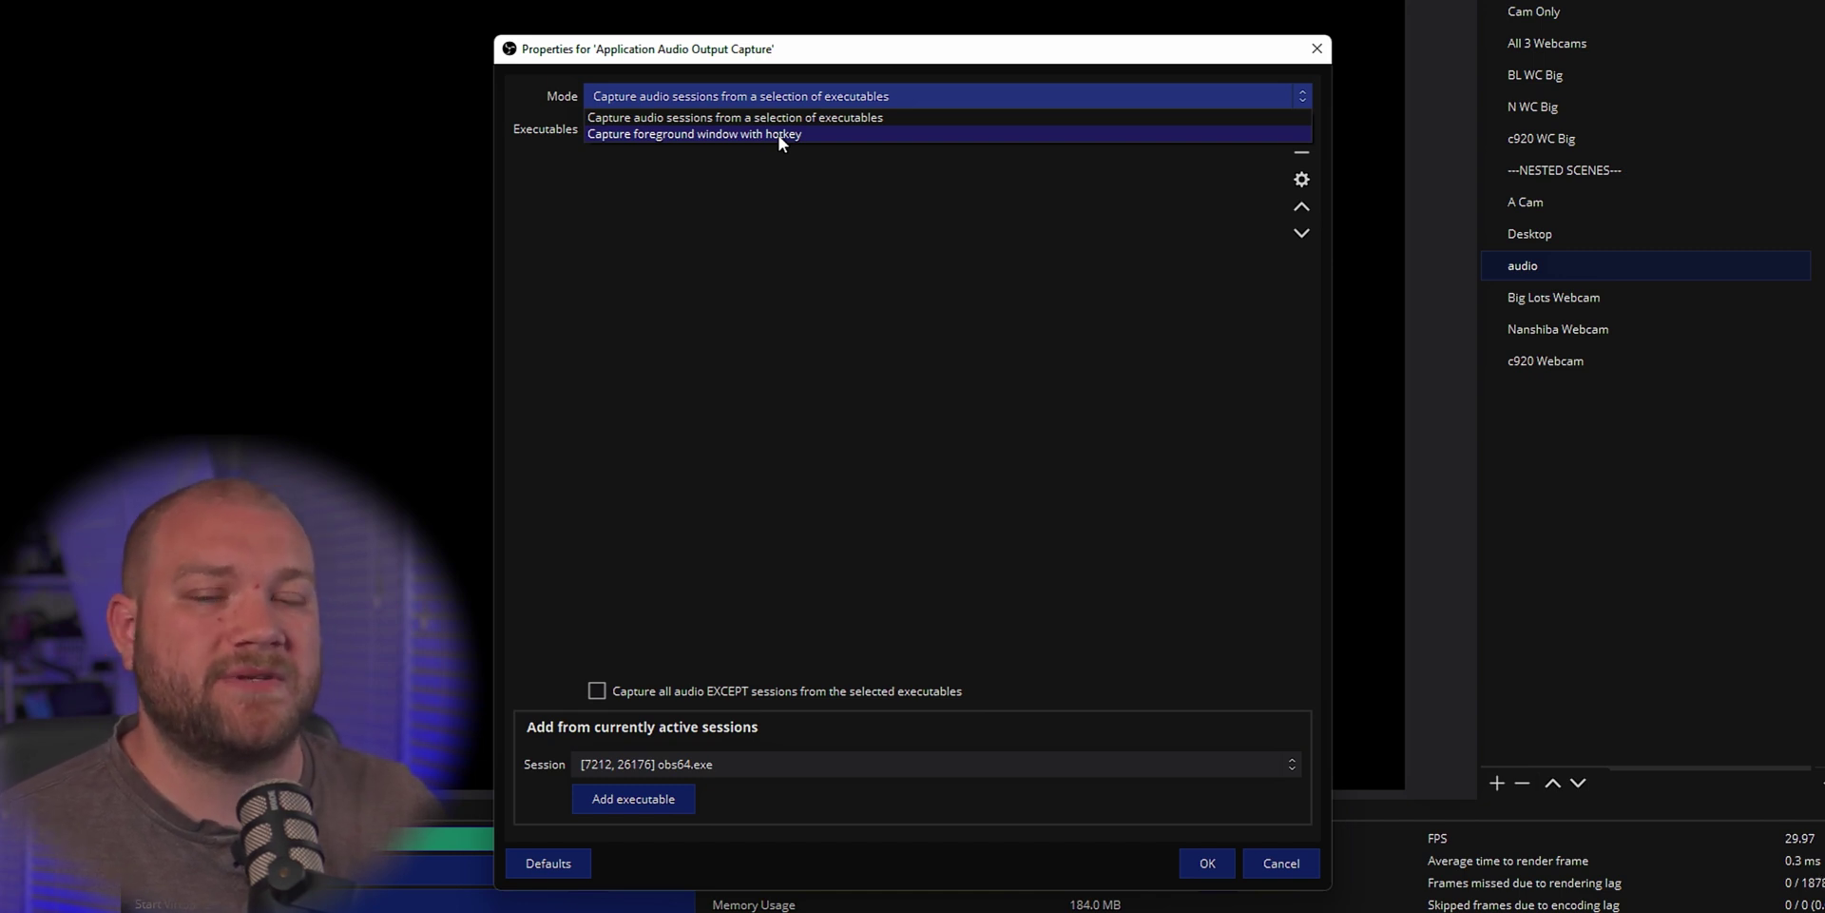
left_click(921, 115)
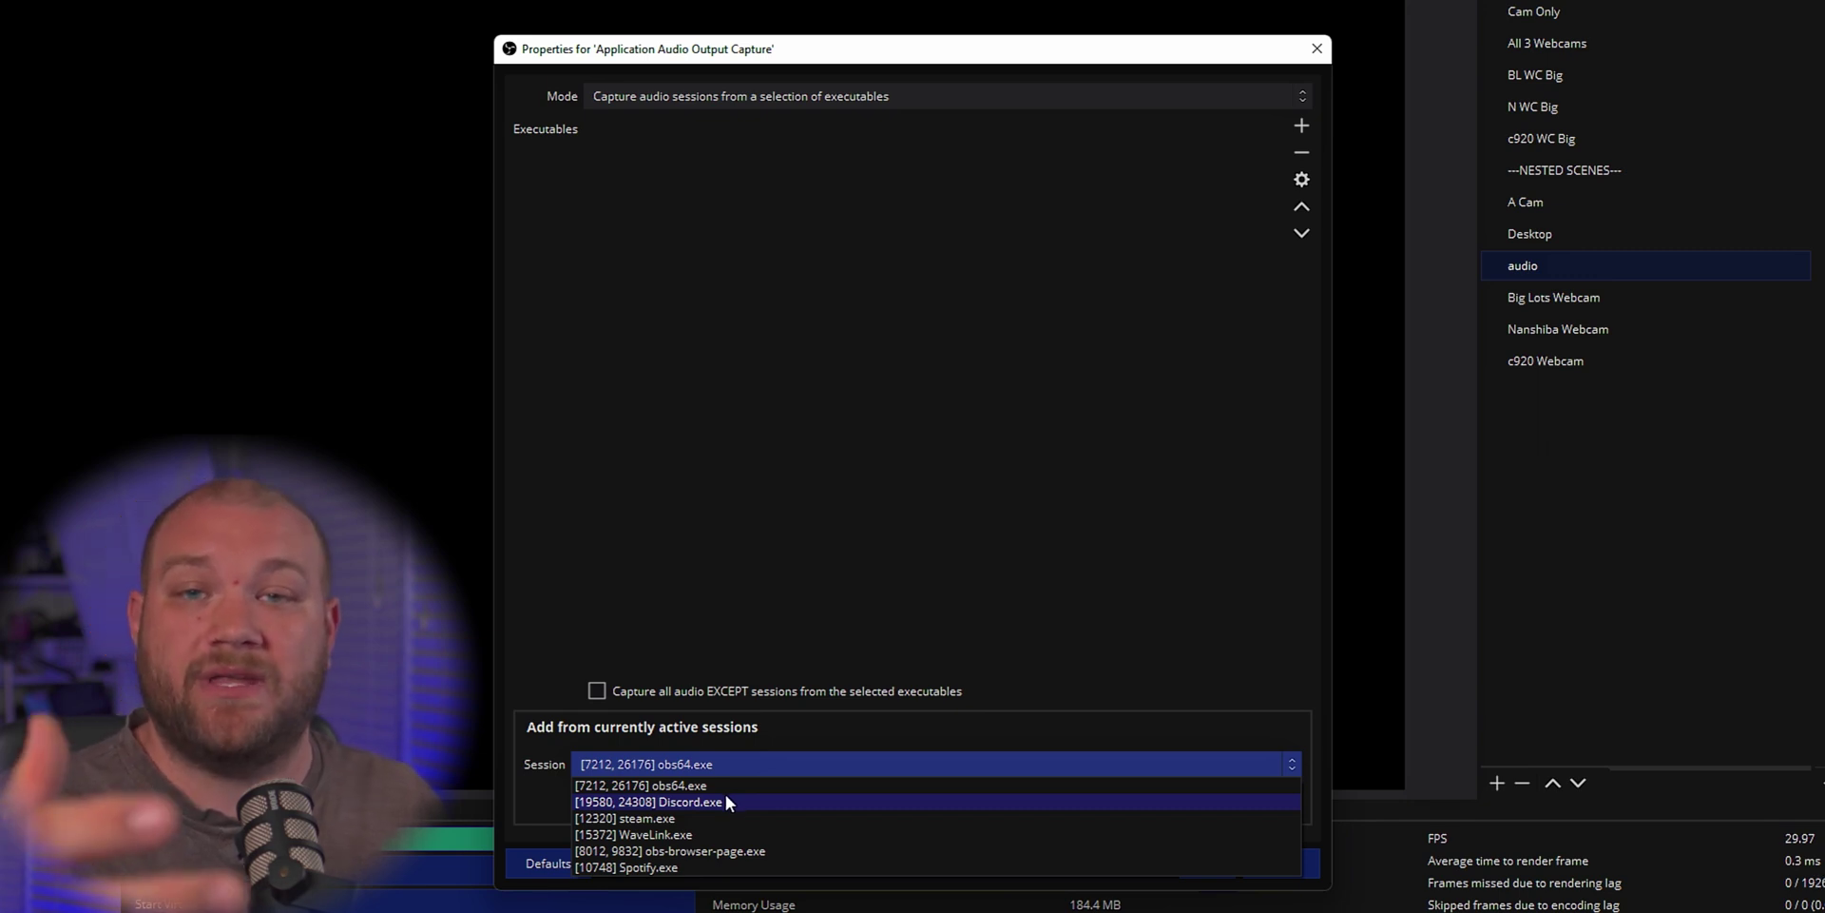
left_click(681, 866)
left_click(659, 807)
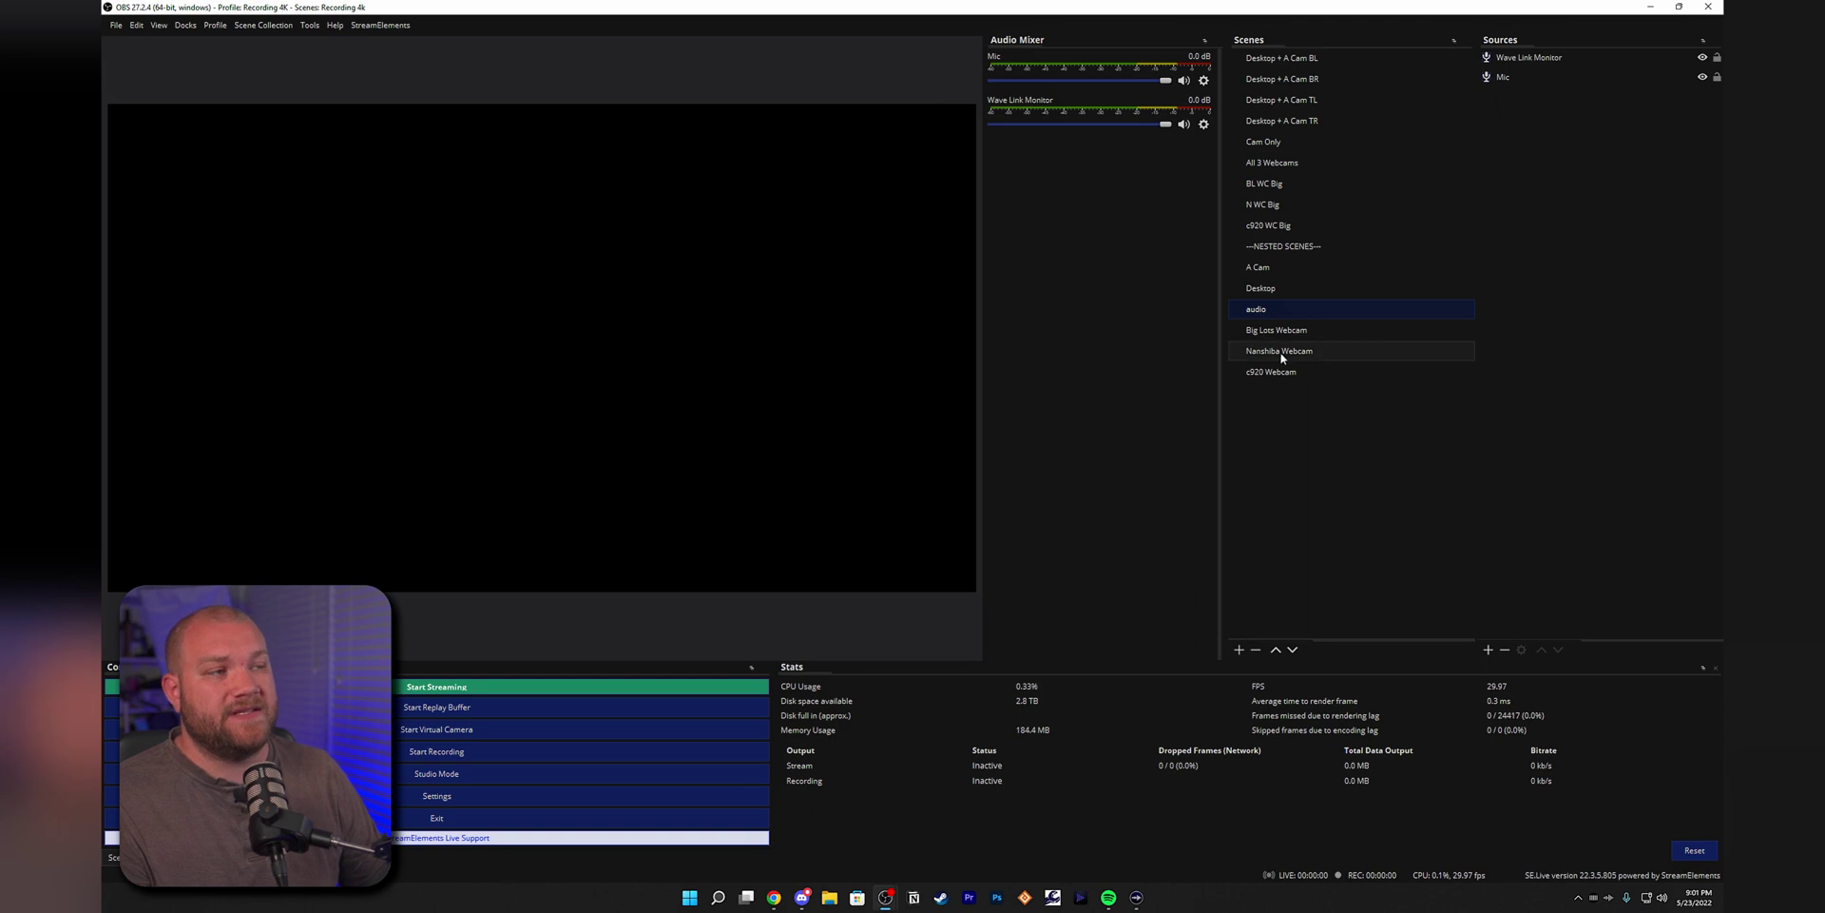
Start adding a new scene from the Scenes panel.
left_click(1239, 648)
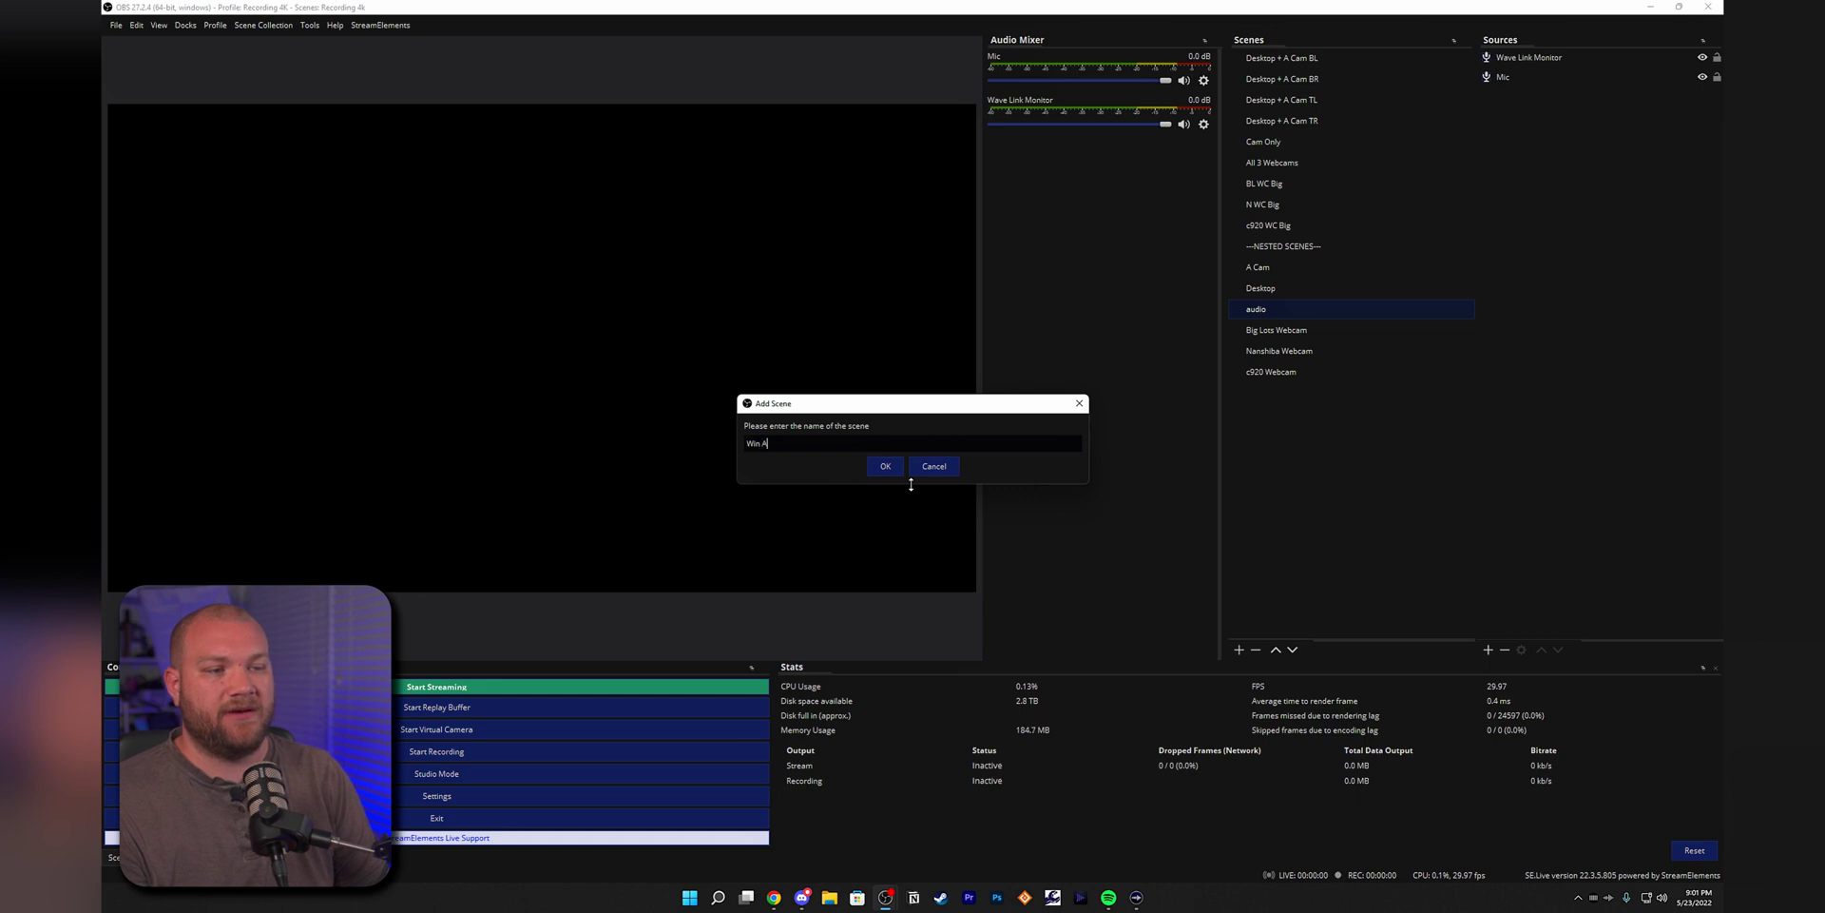
Create the Win Audio Split scene and add an Application Audio Output Capture source named 'Spotify'.
key("Return")
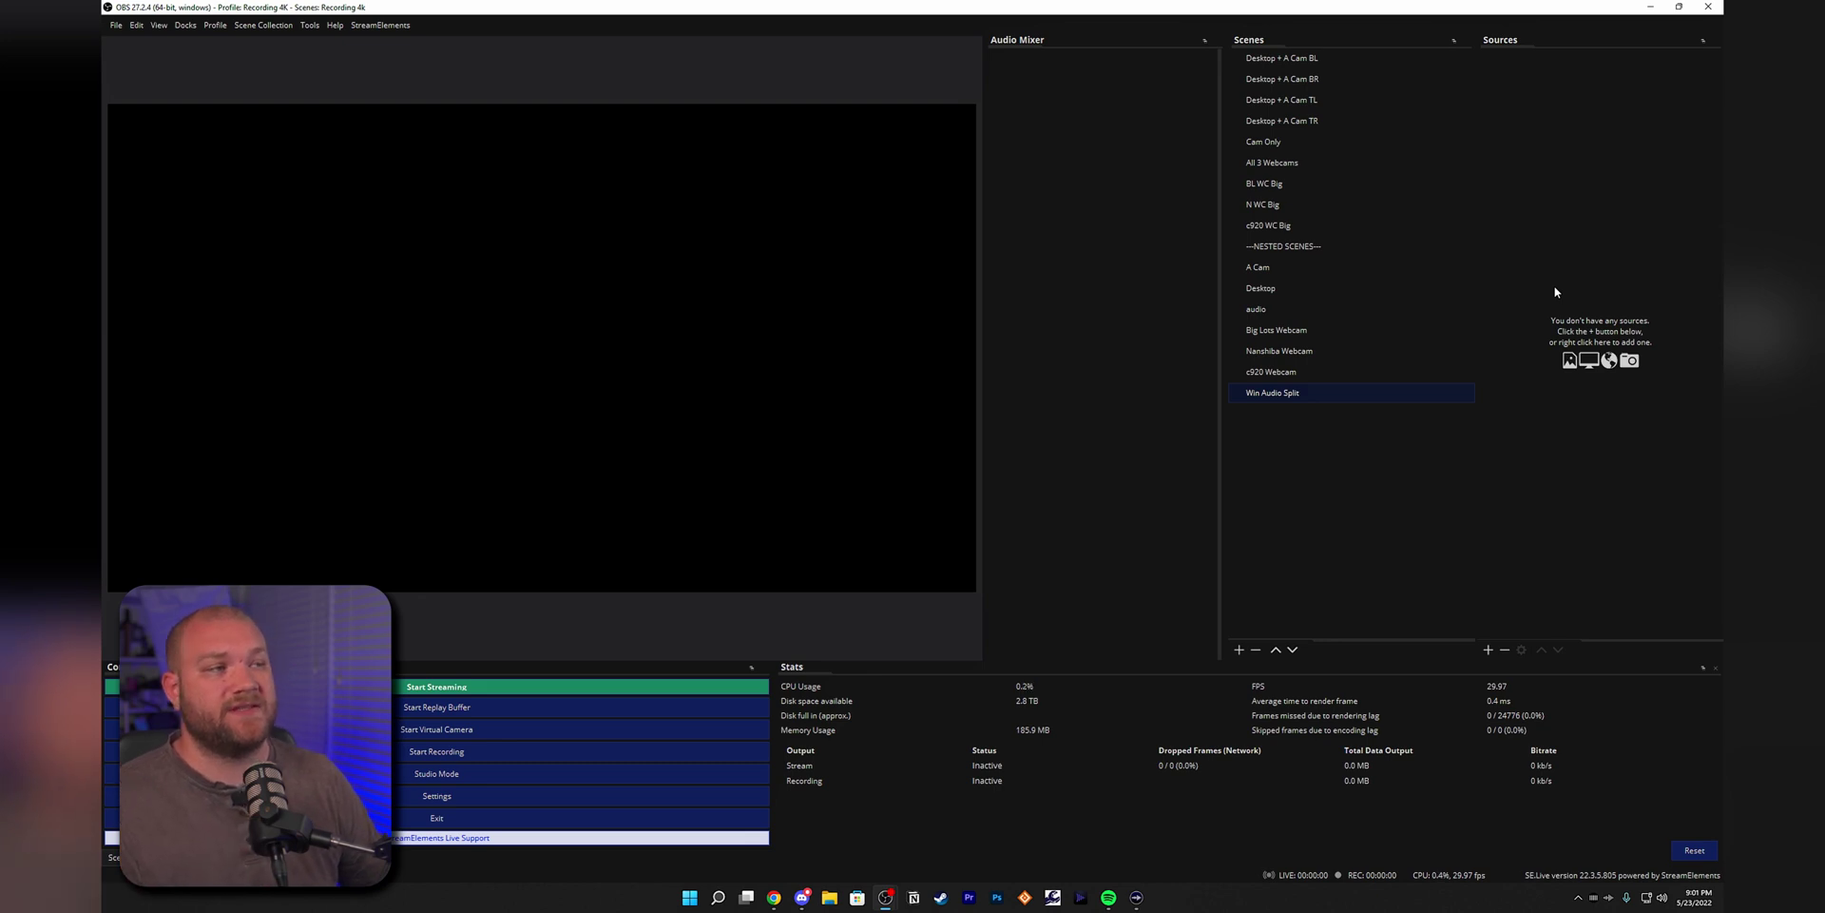
left_click(1489, 650)
left_click(1559, 350)
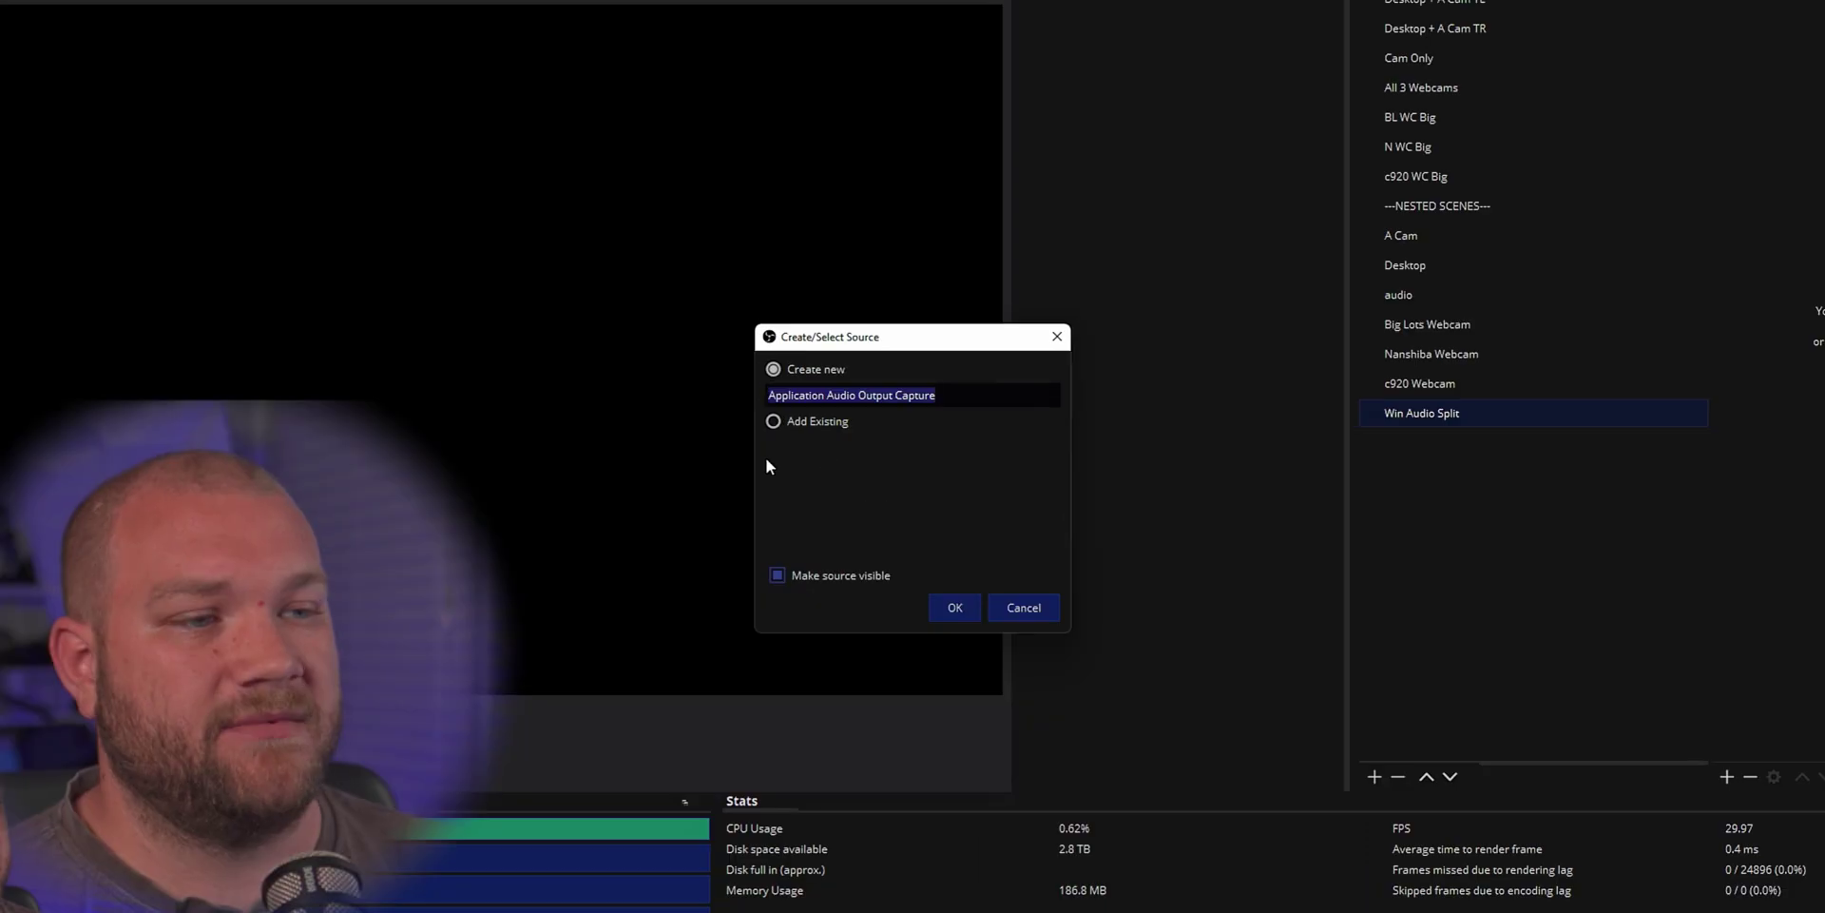
type("Spotify")
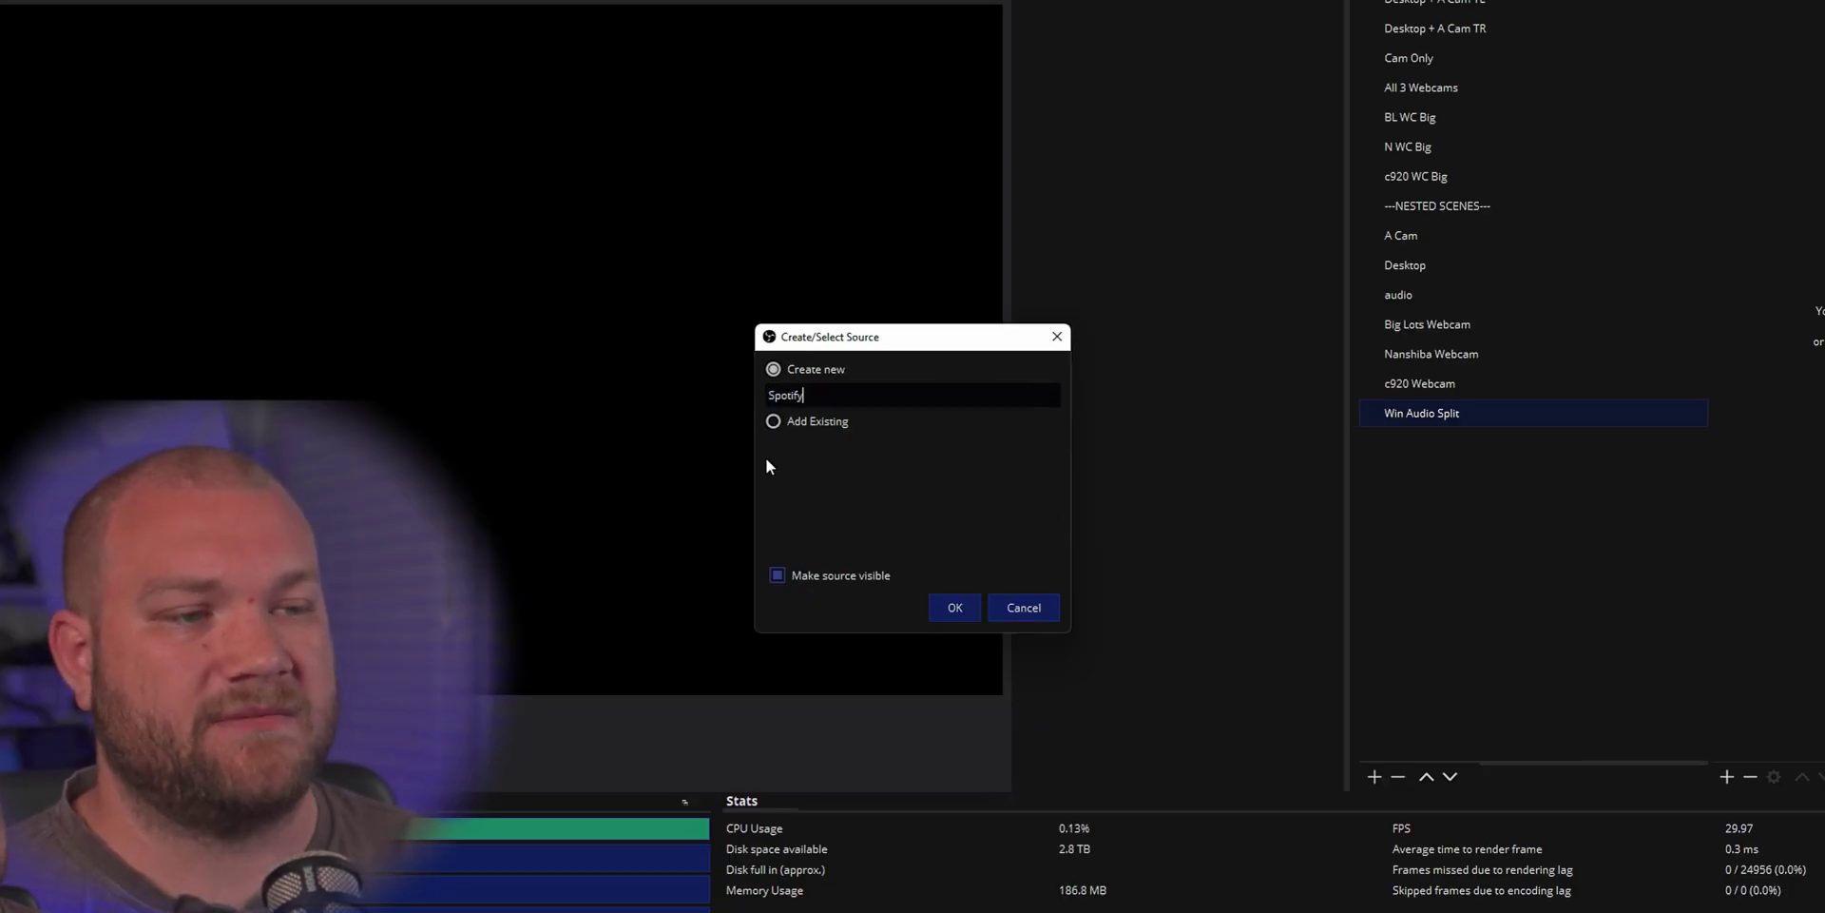
key("Return")
Set the Spotify source to capture only the Spotify.exe session.
left_click(770, 758)
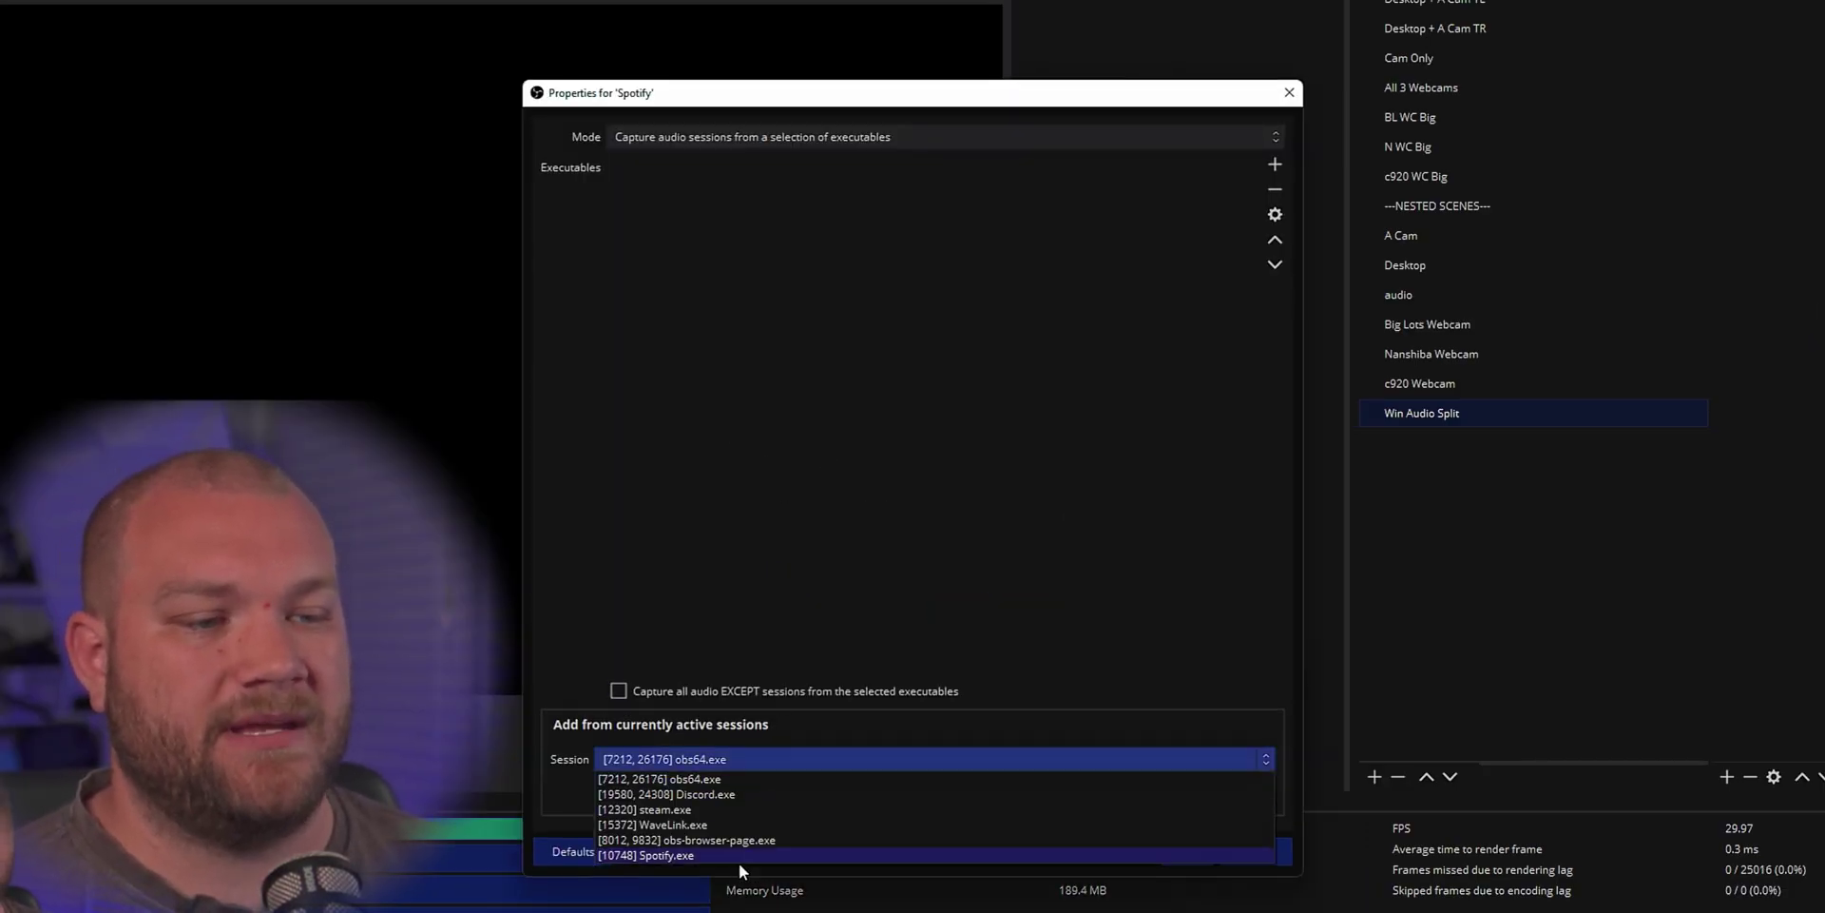
left_click(738, 855)
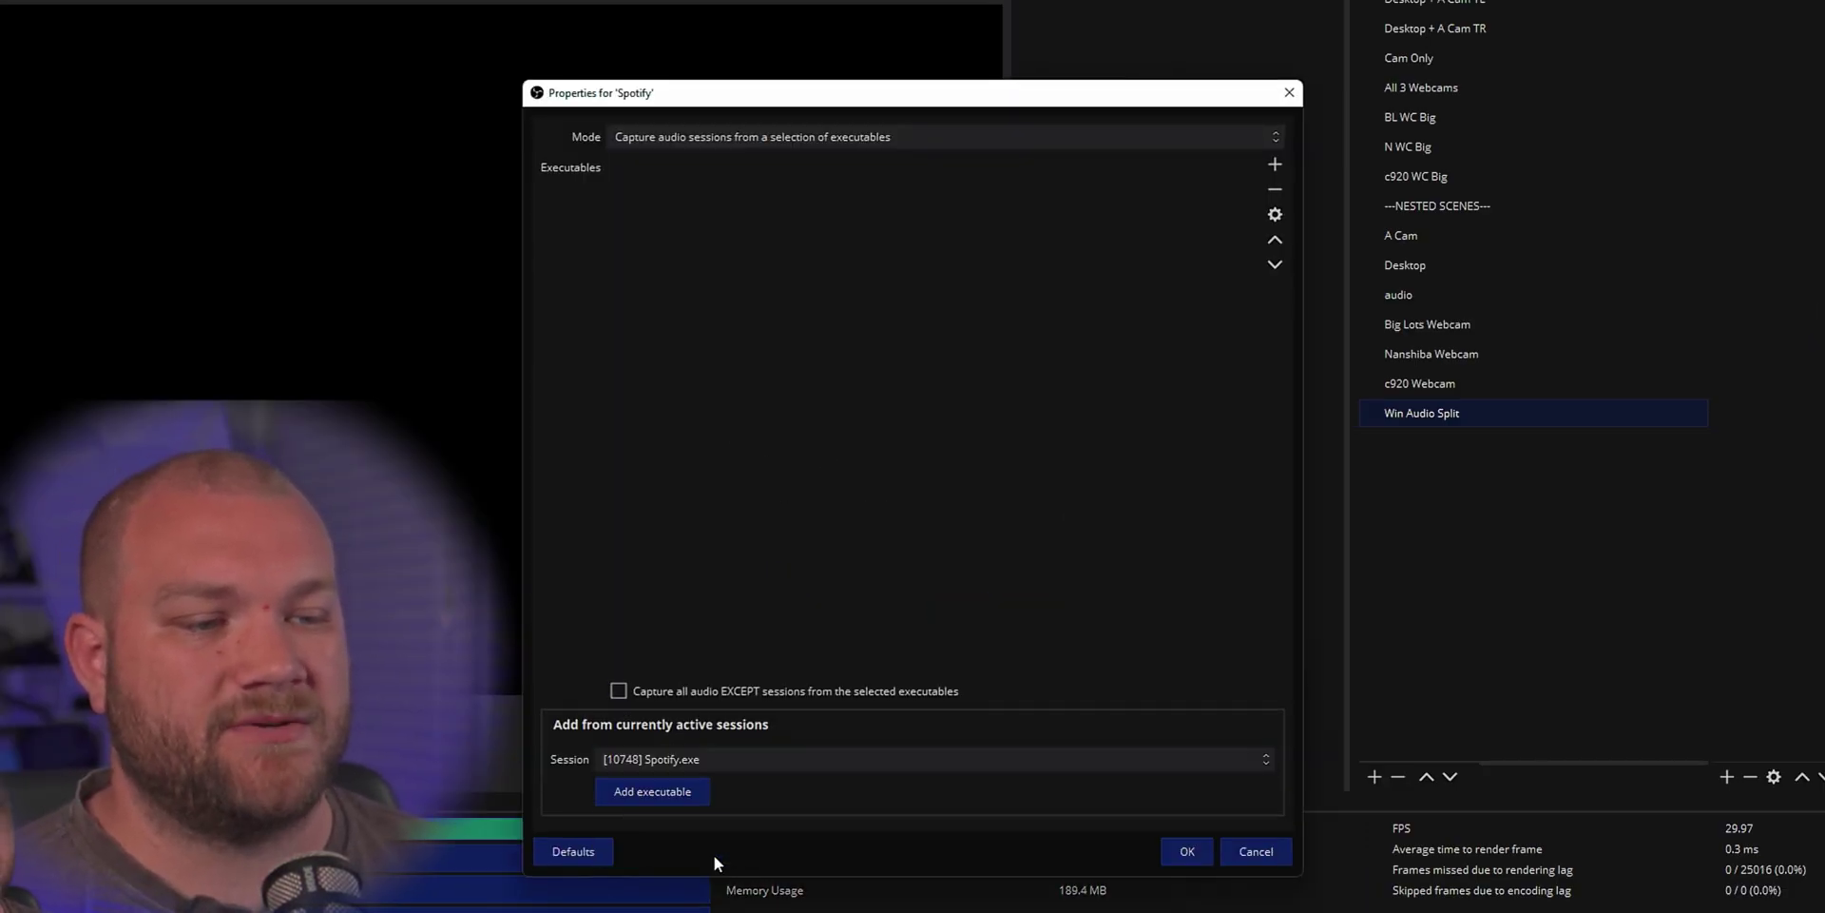
left_click(675, 794)
left_click(1188, 850)
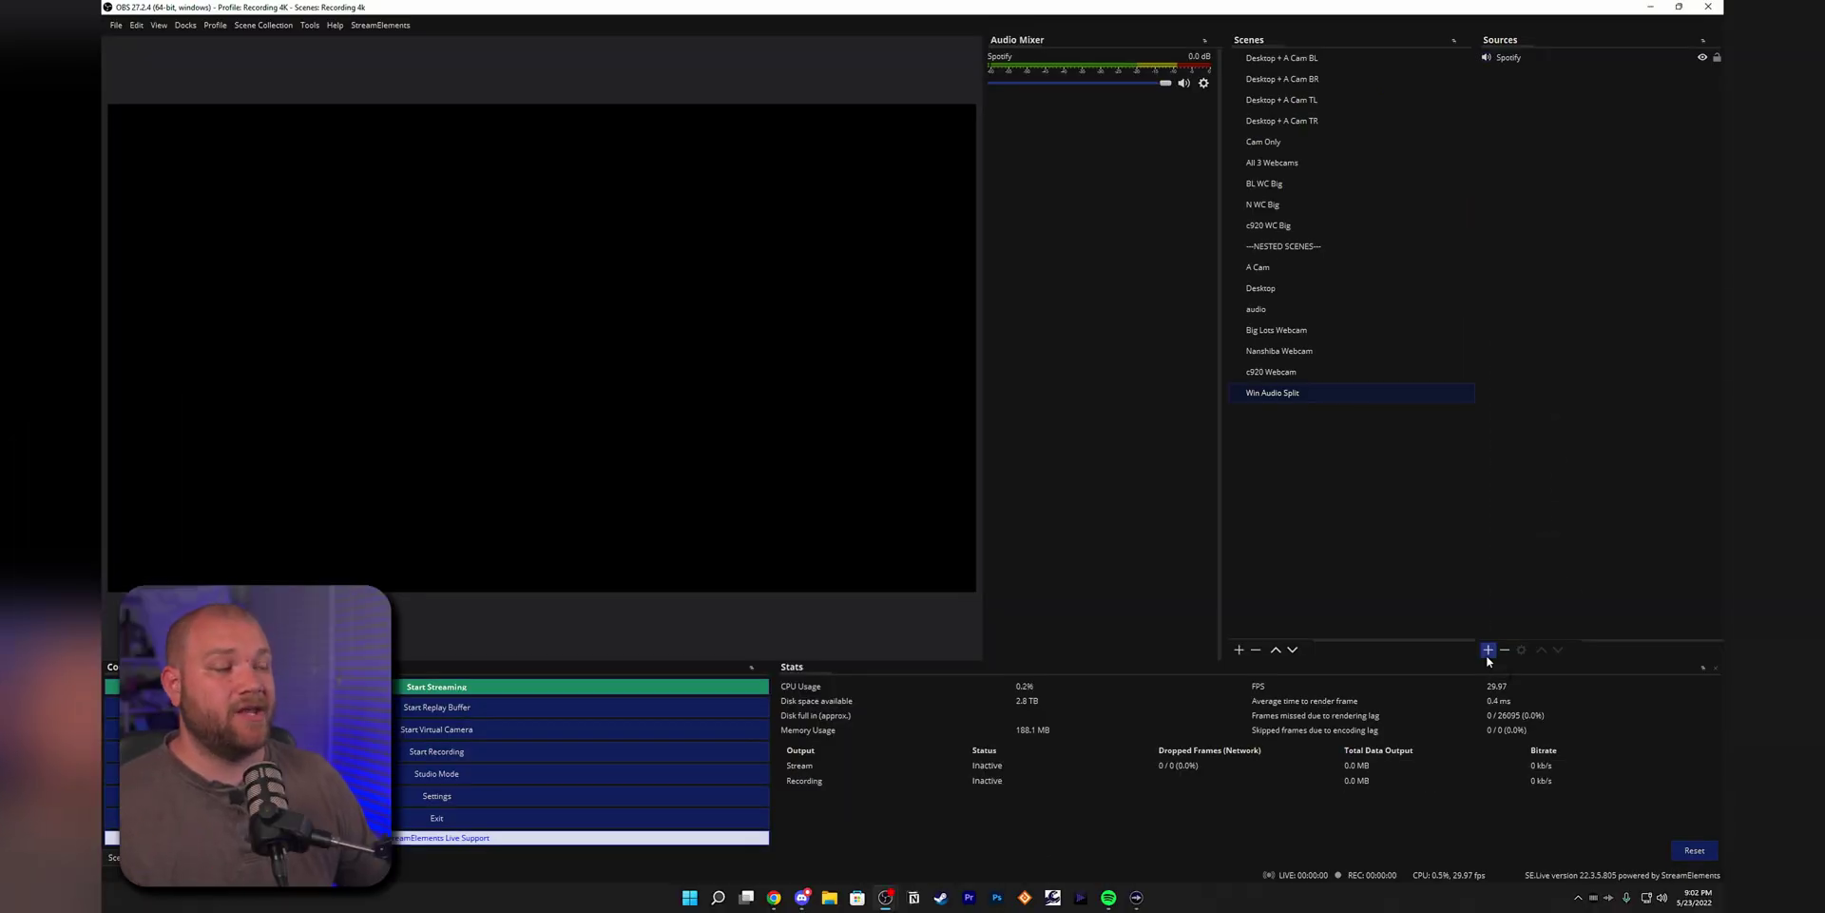
Add an Application Audio Output Capture source named 'Discord' capturing only Discord.exe.
left_click(1488, 654)
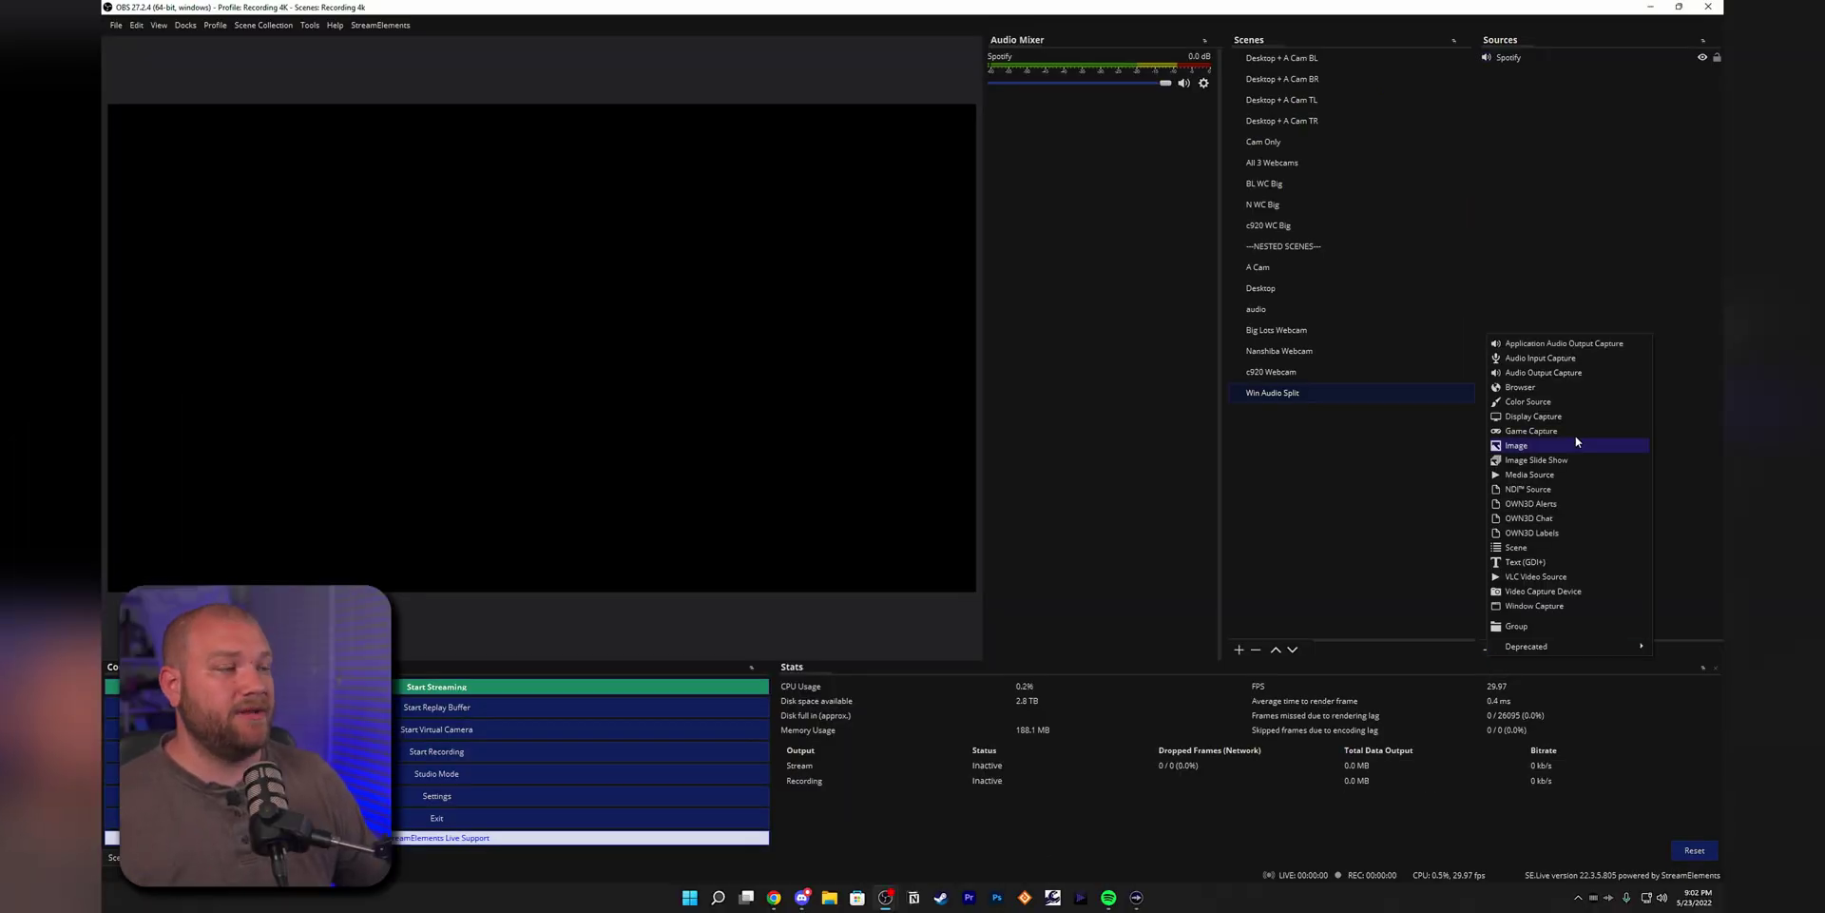
left_click(1563, 344)
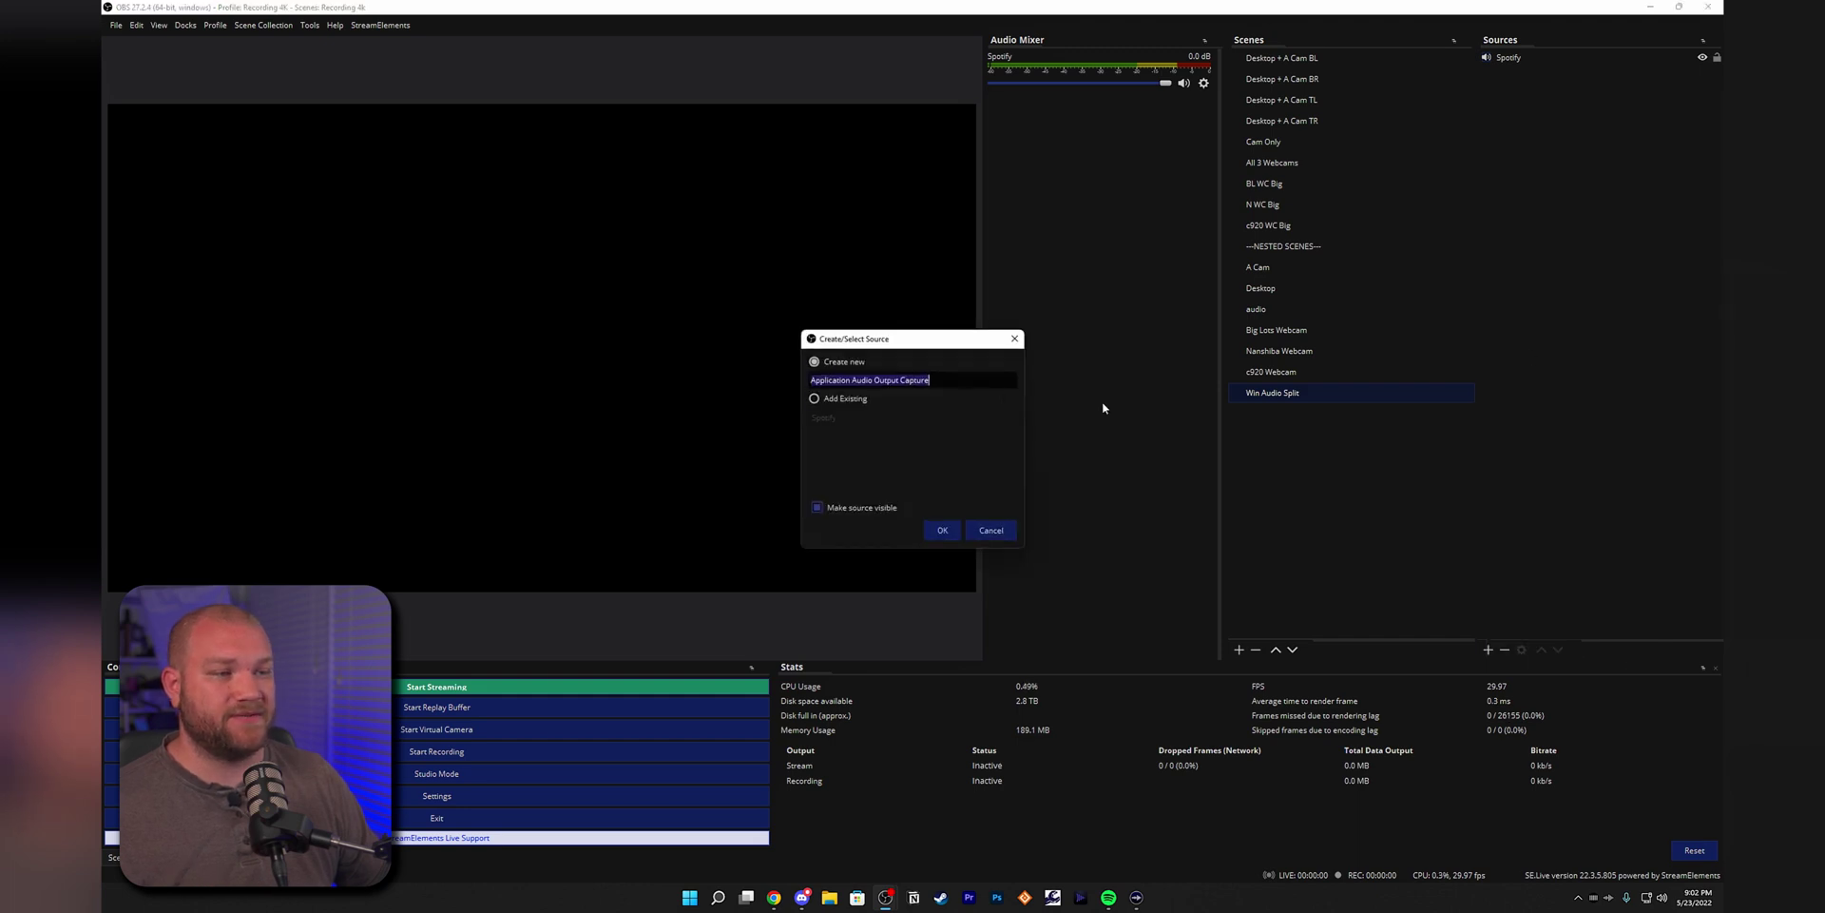
type("Discor")
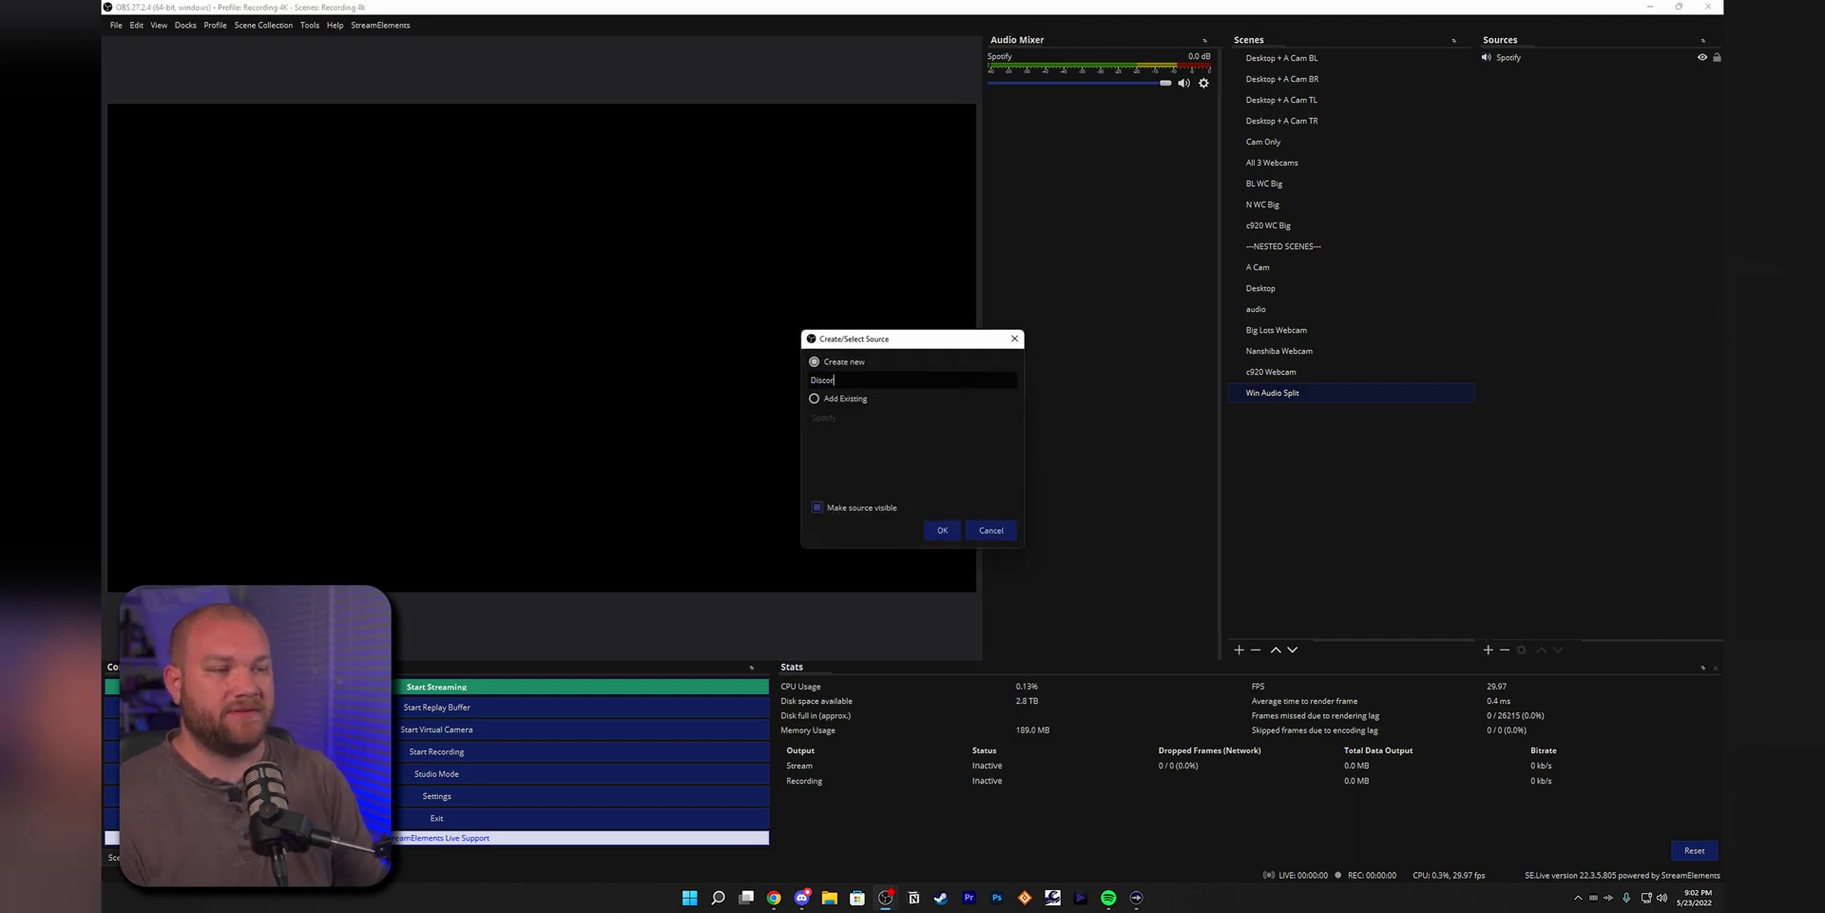
type("d")
key("Return")
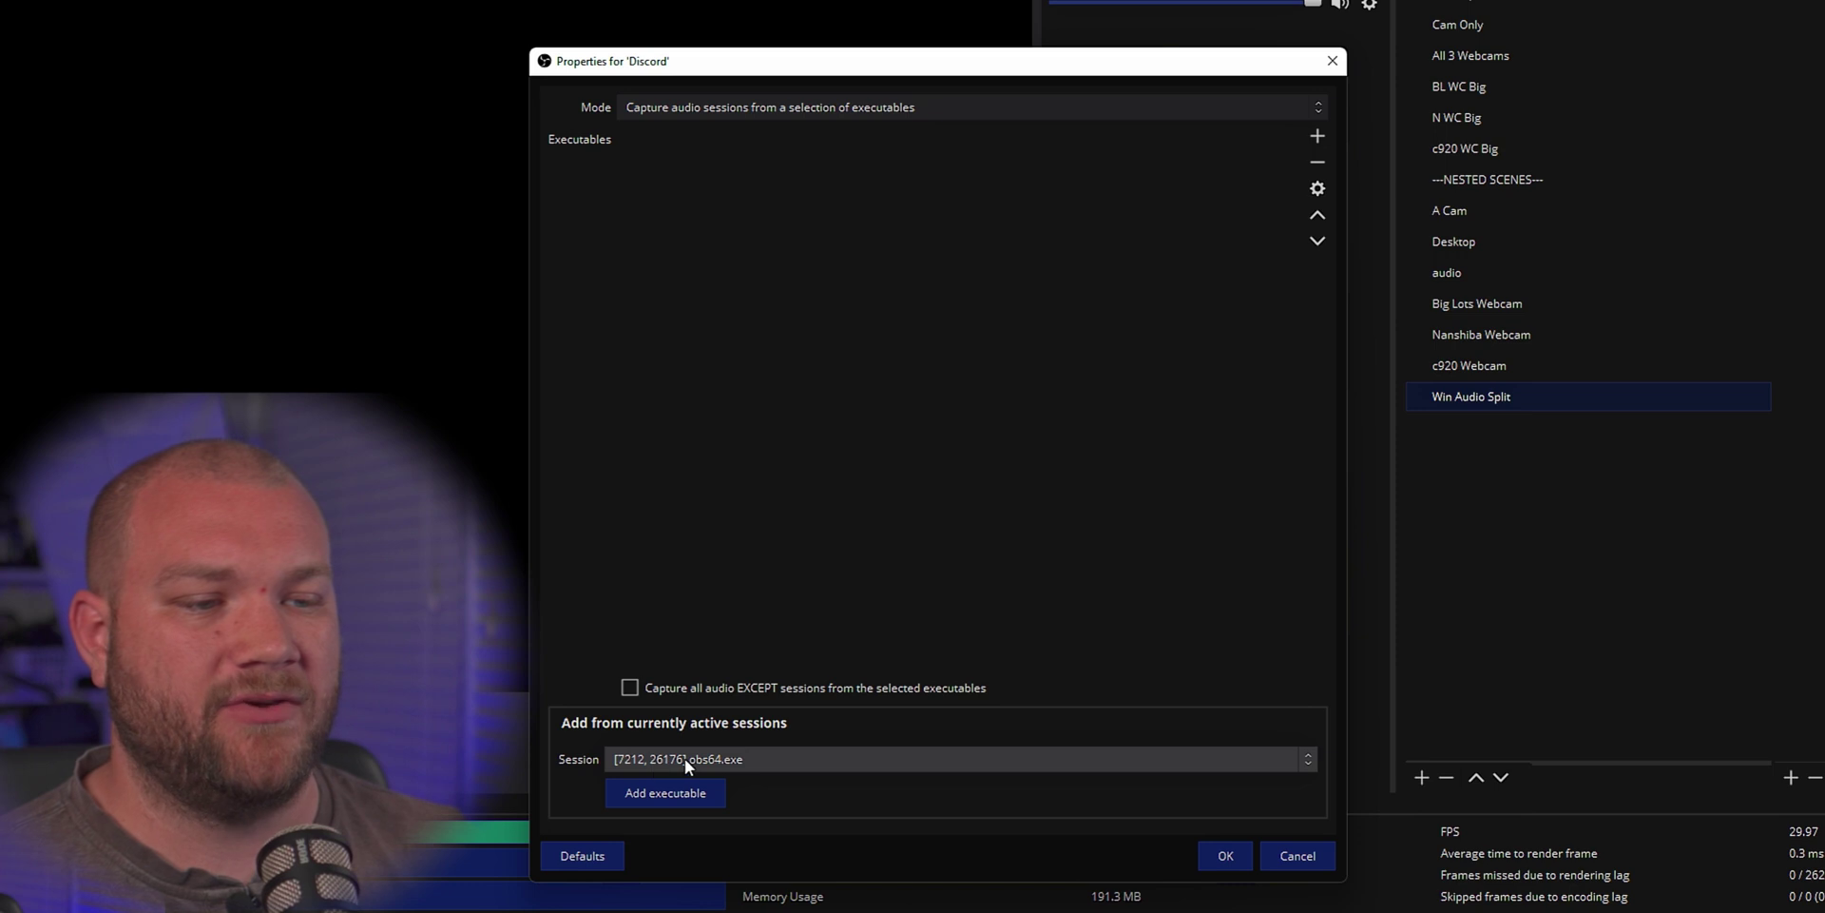
left_click(684, 759)
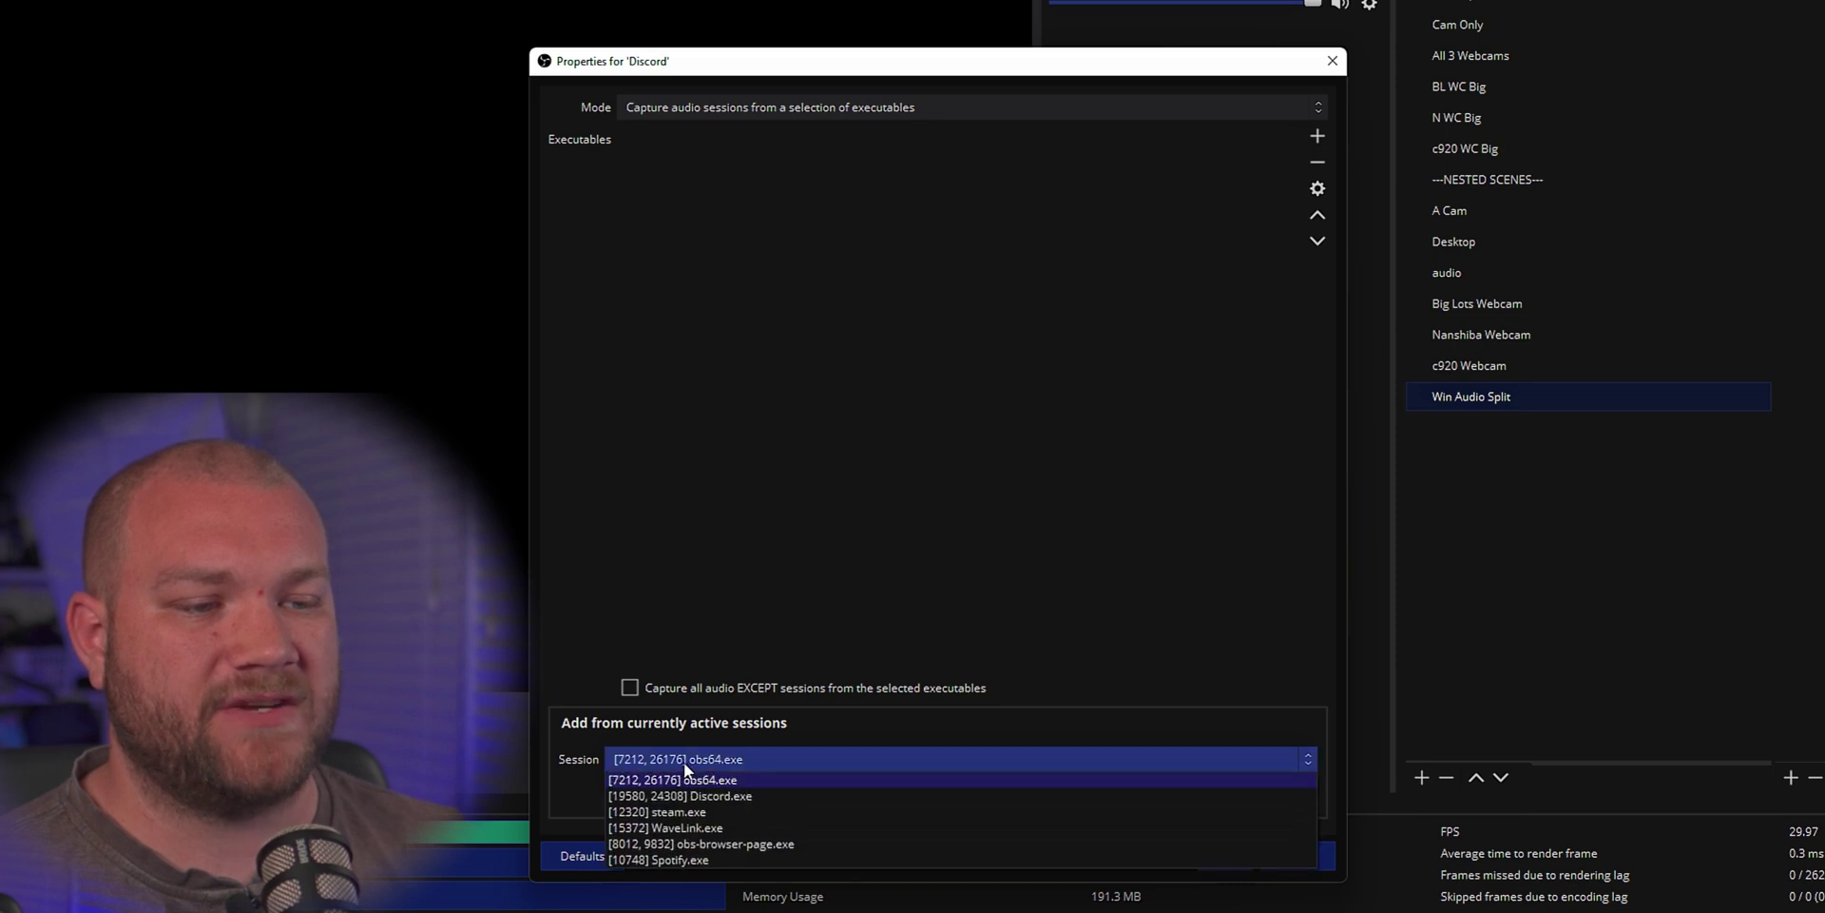
left_click(739, 798)
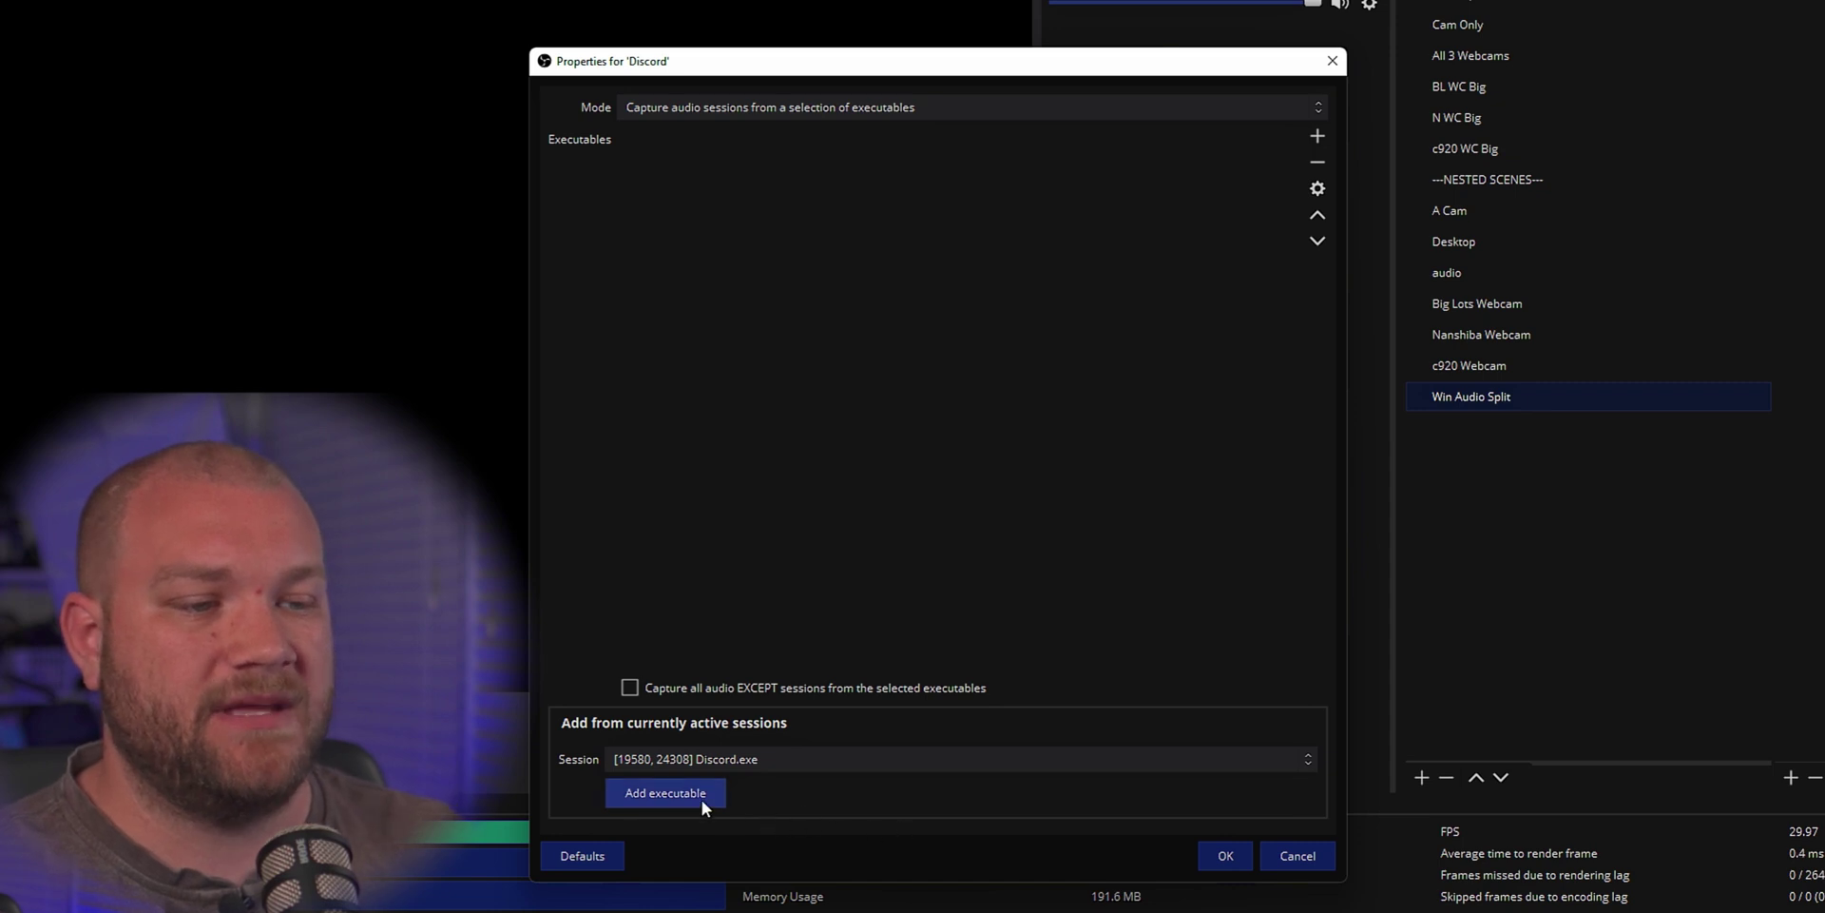
left_click(702, 800)
left_click(1224, 853)
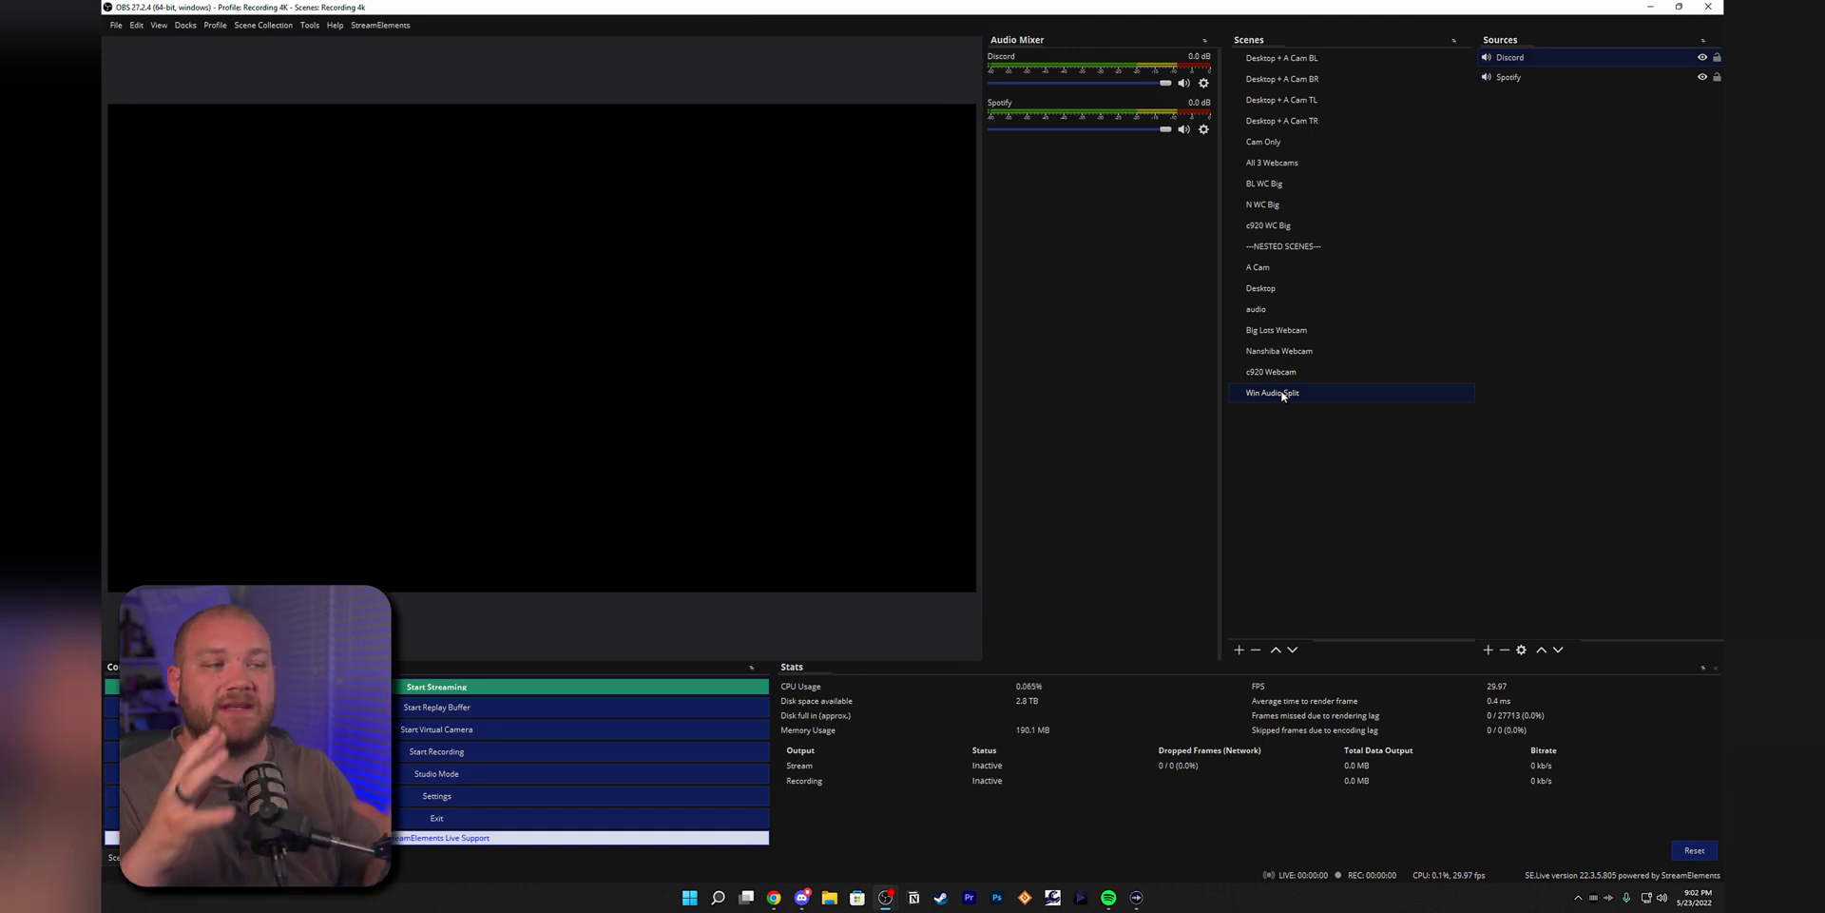
In the Desktop + A Cam BL scene, add the existing Win Audio Split scene as a source.
left_click(1283, 142)
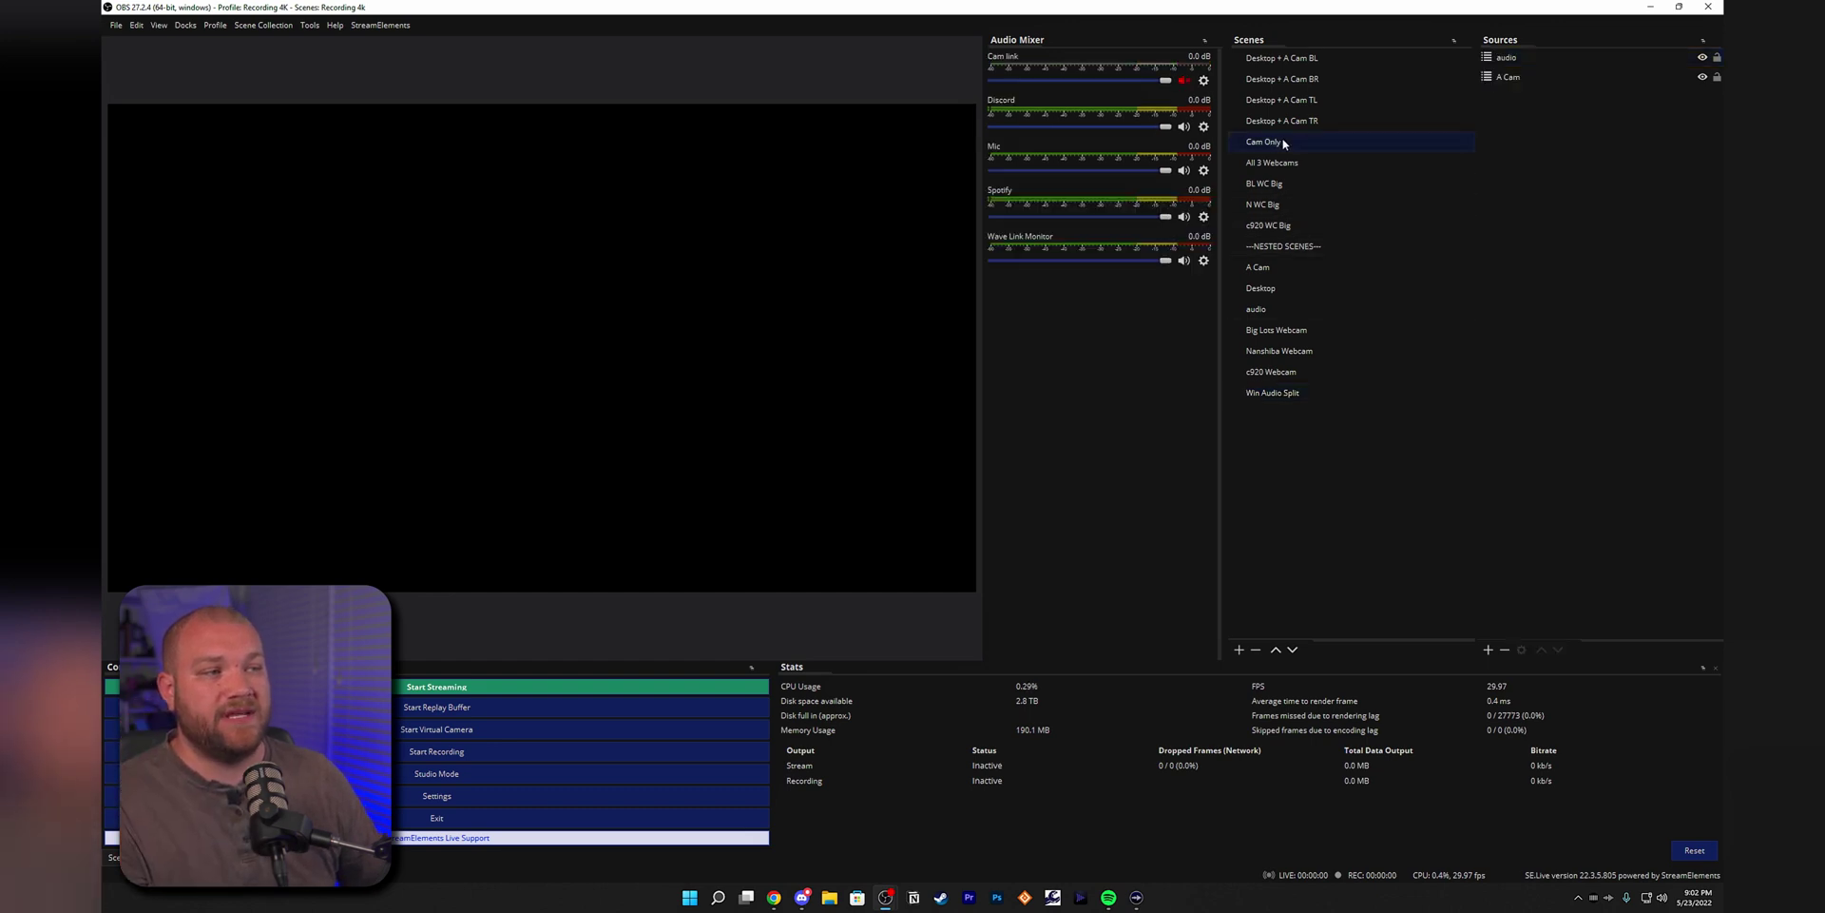
left_click(1300, 60)
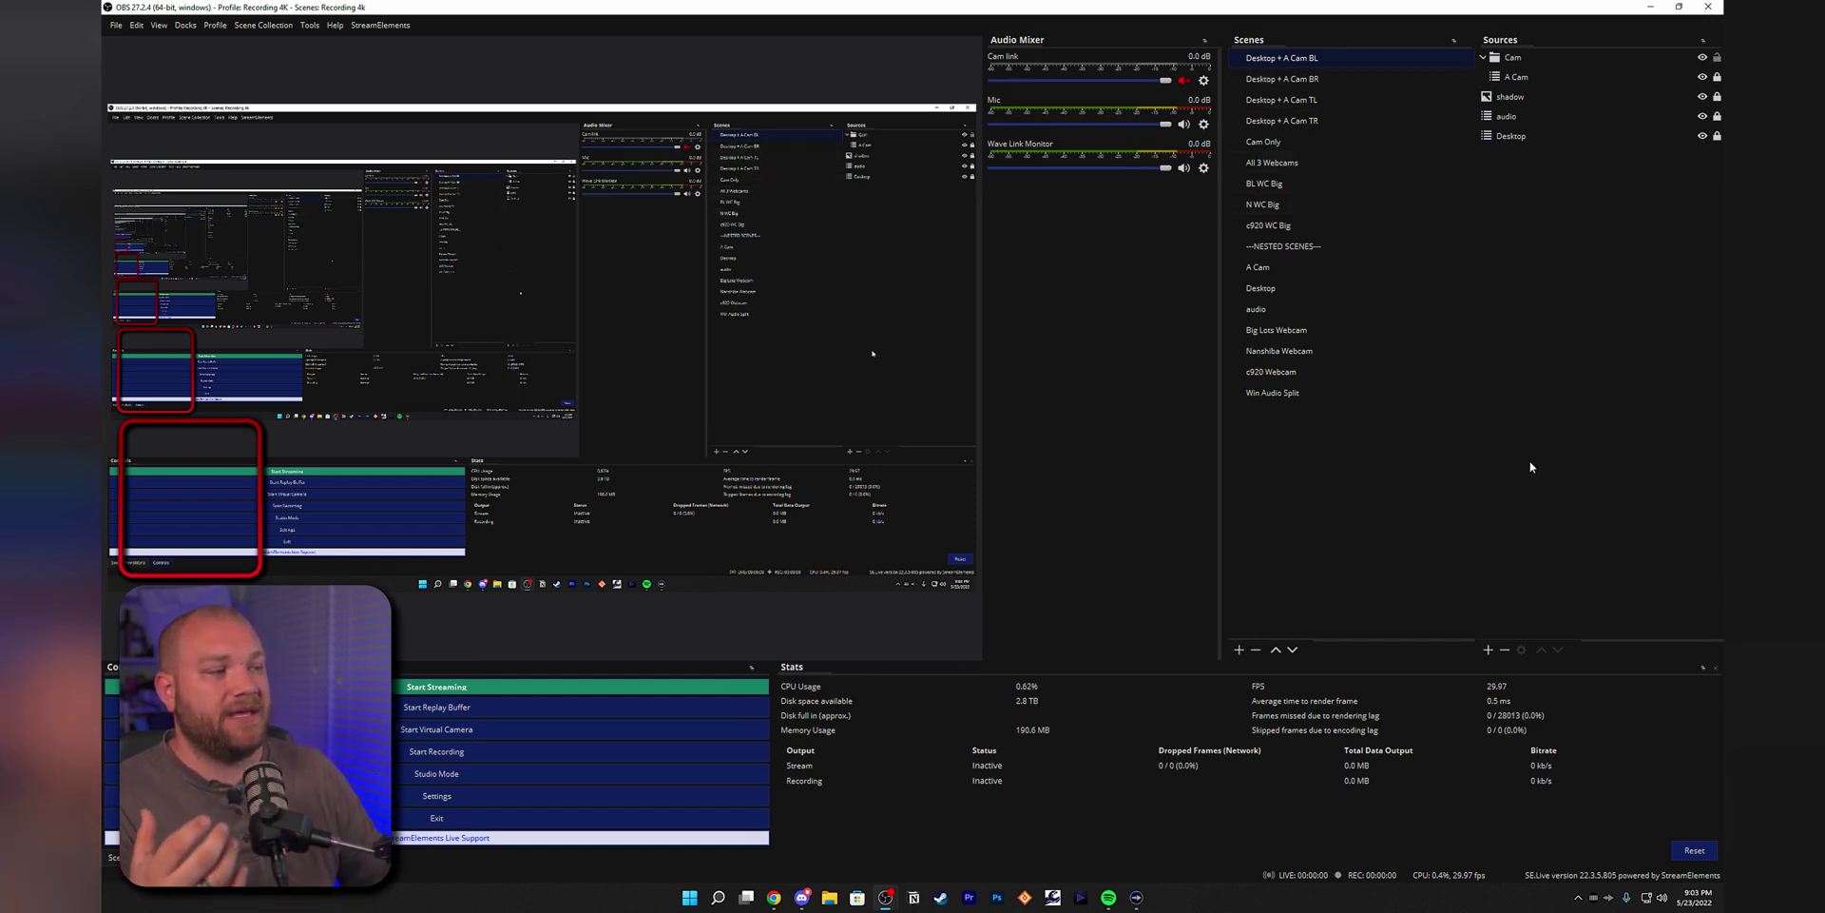
left_click(1487, 650)
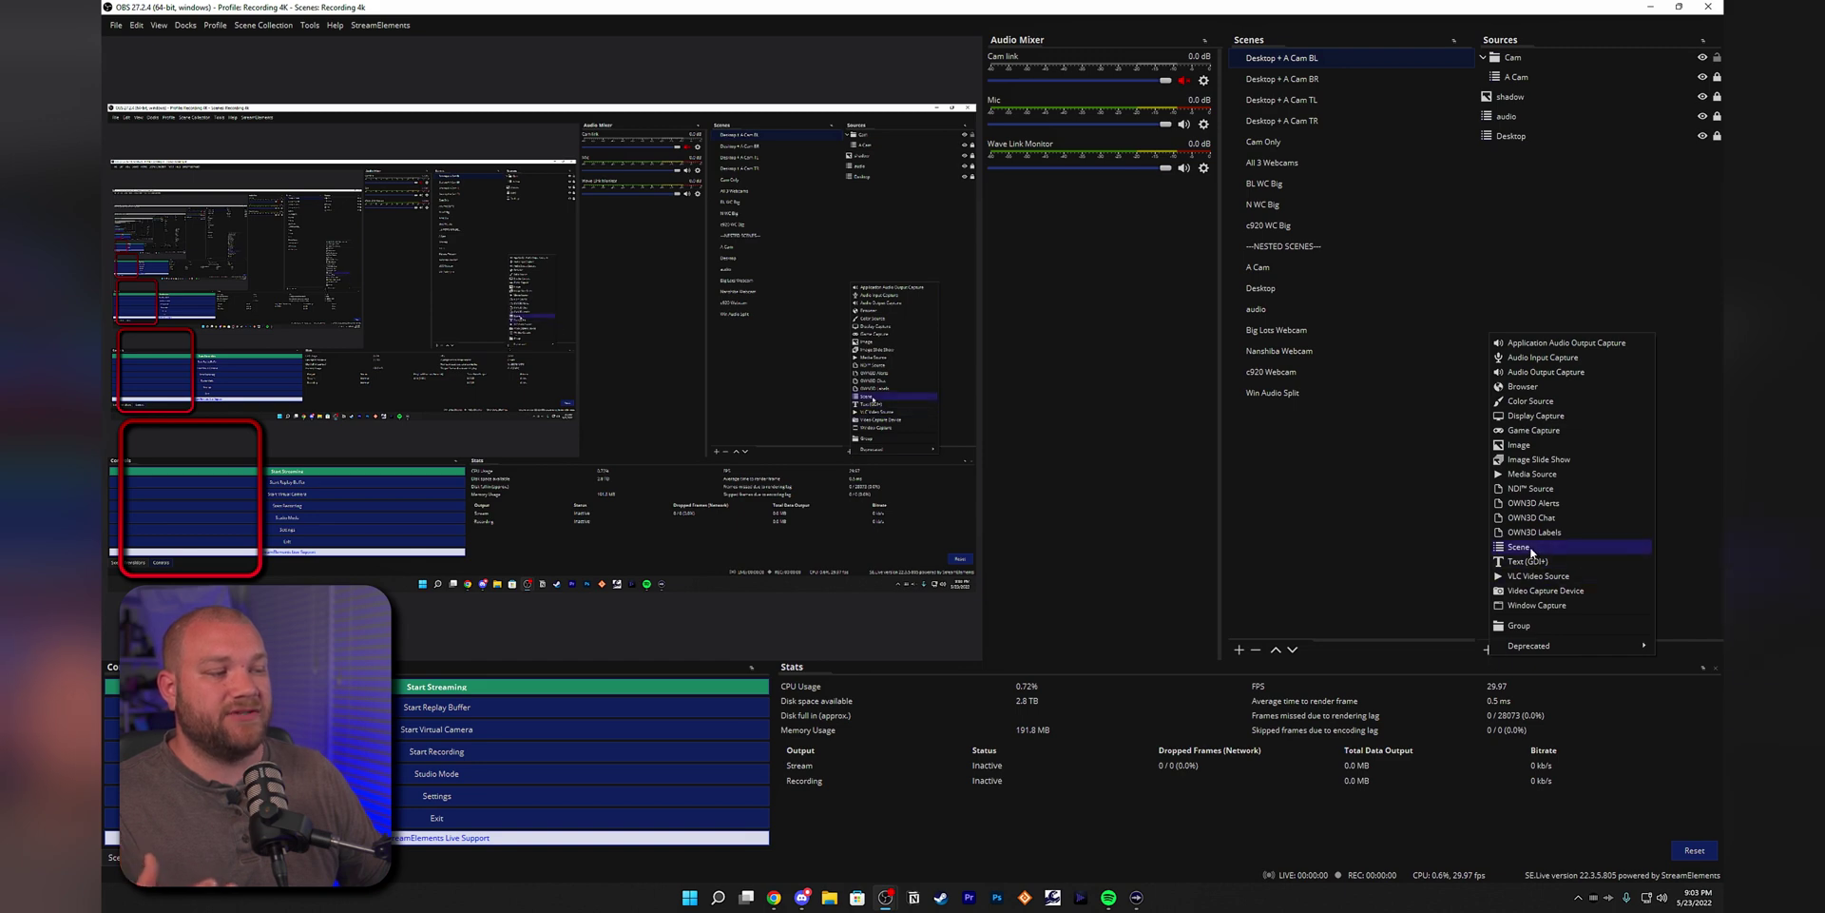
left_click(1518, 547)
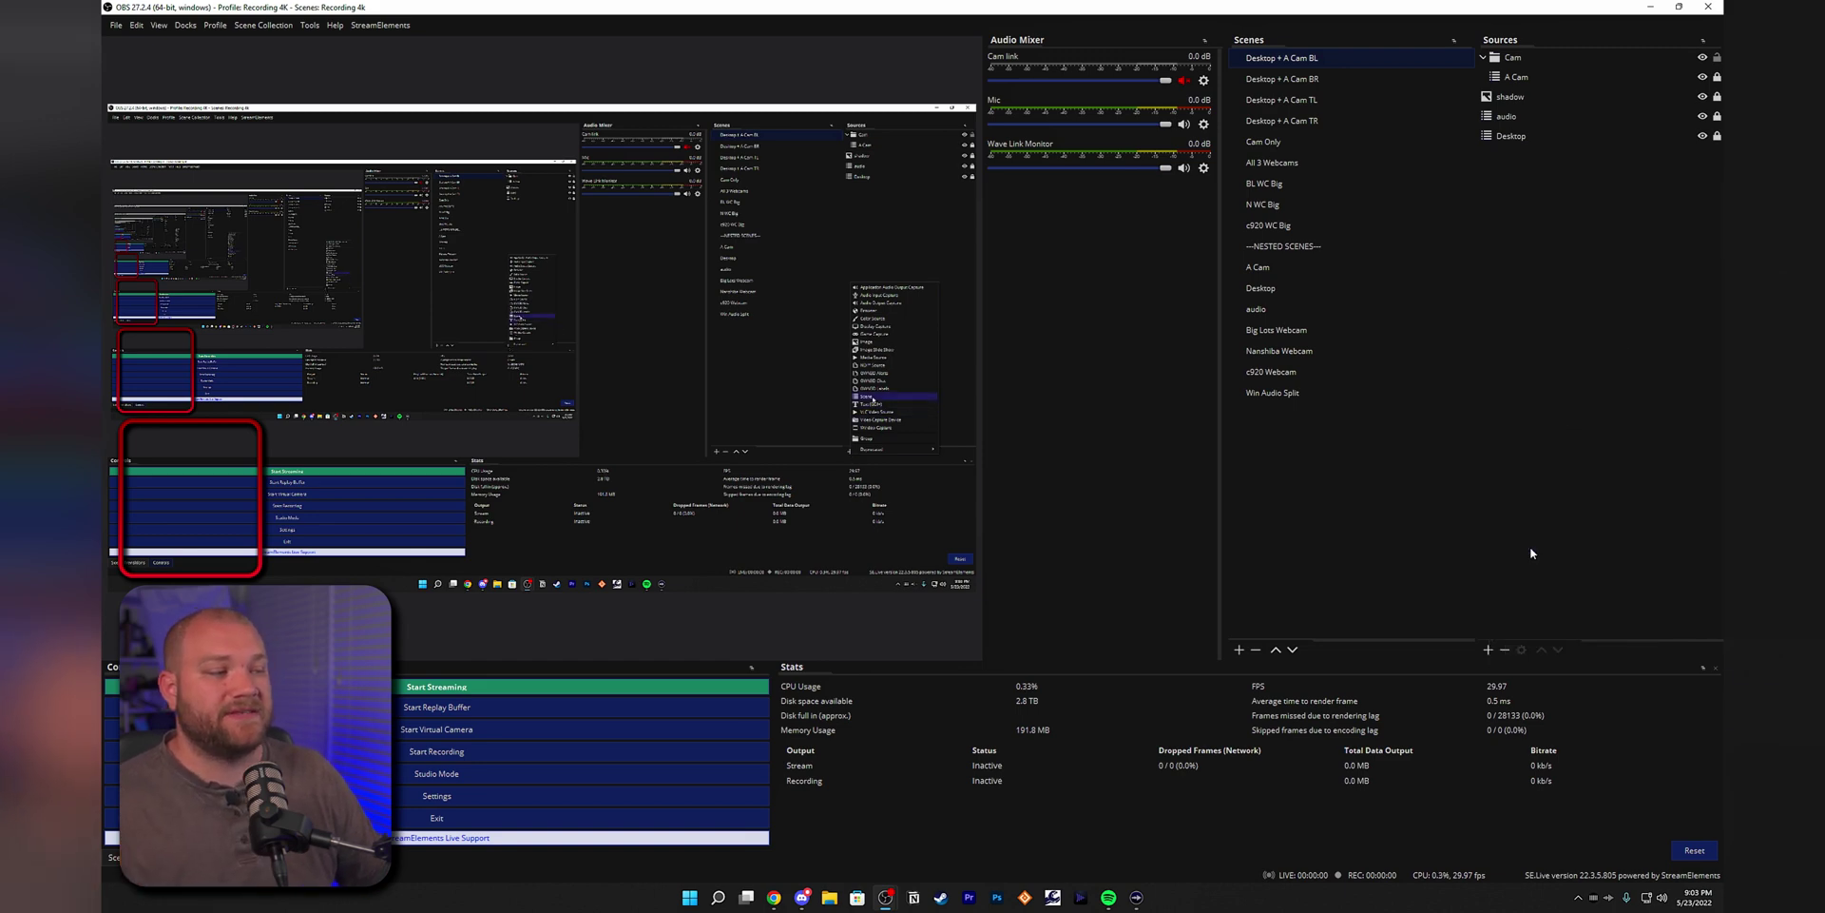
scroll(938, 512, "down", 3)
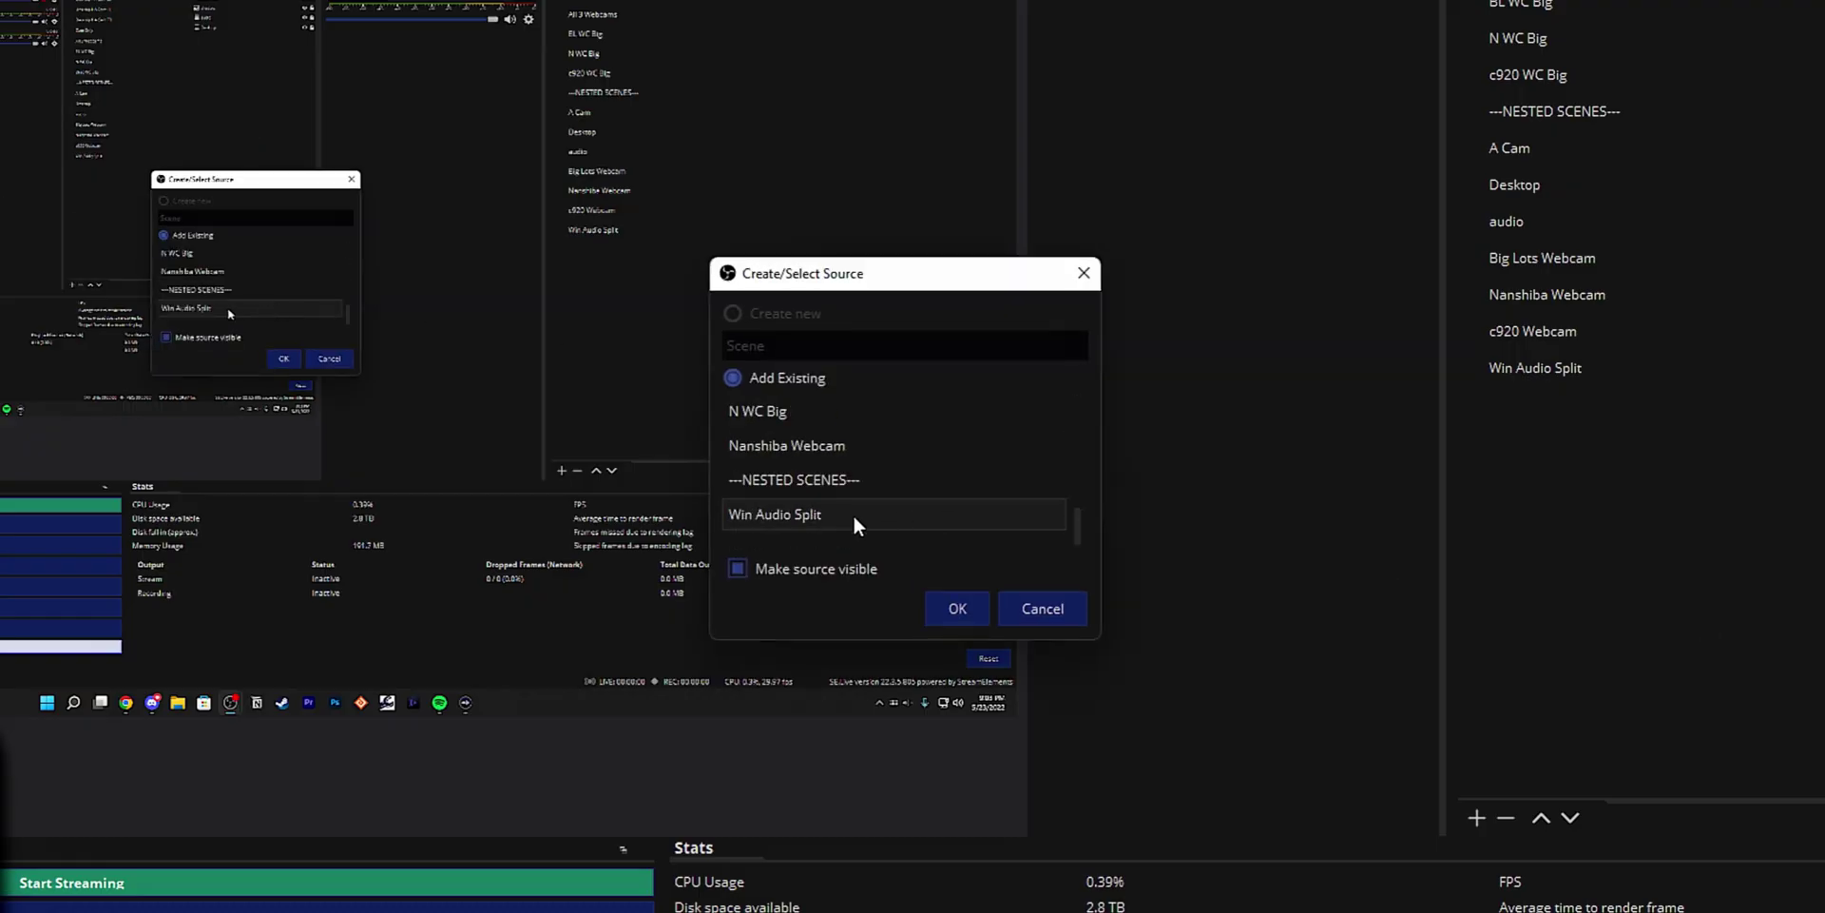
left_click(770, 518)
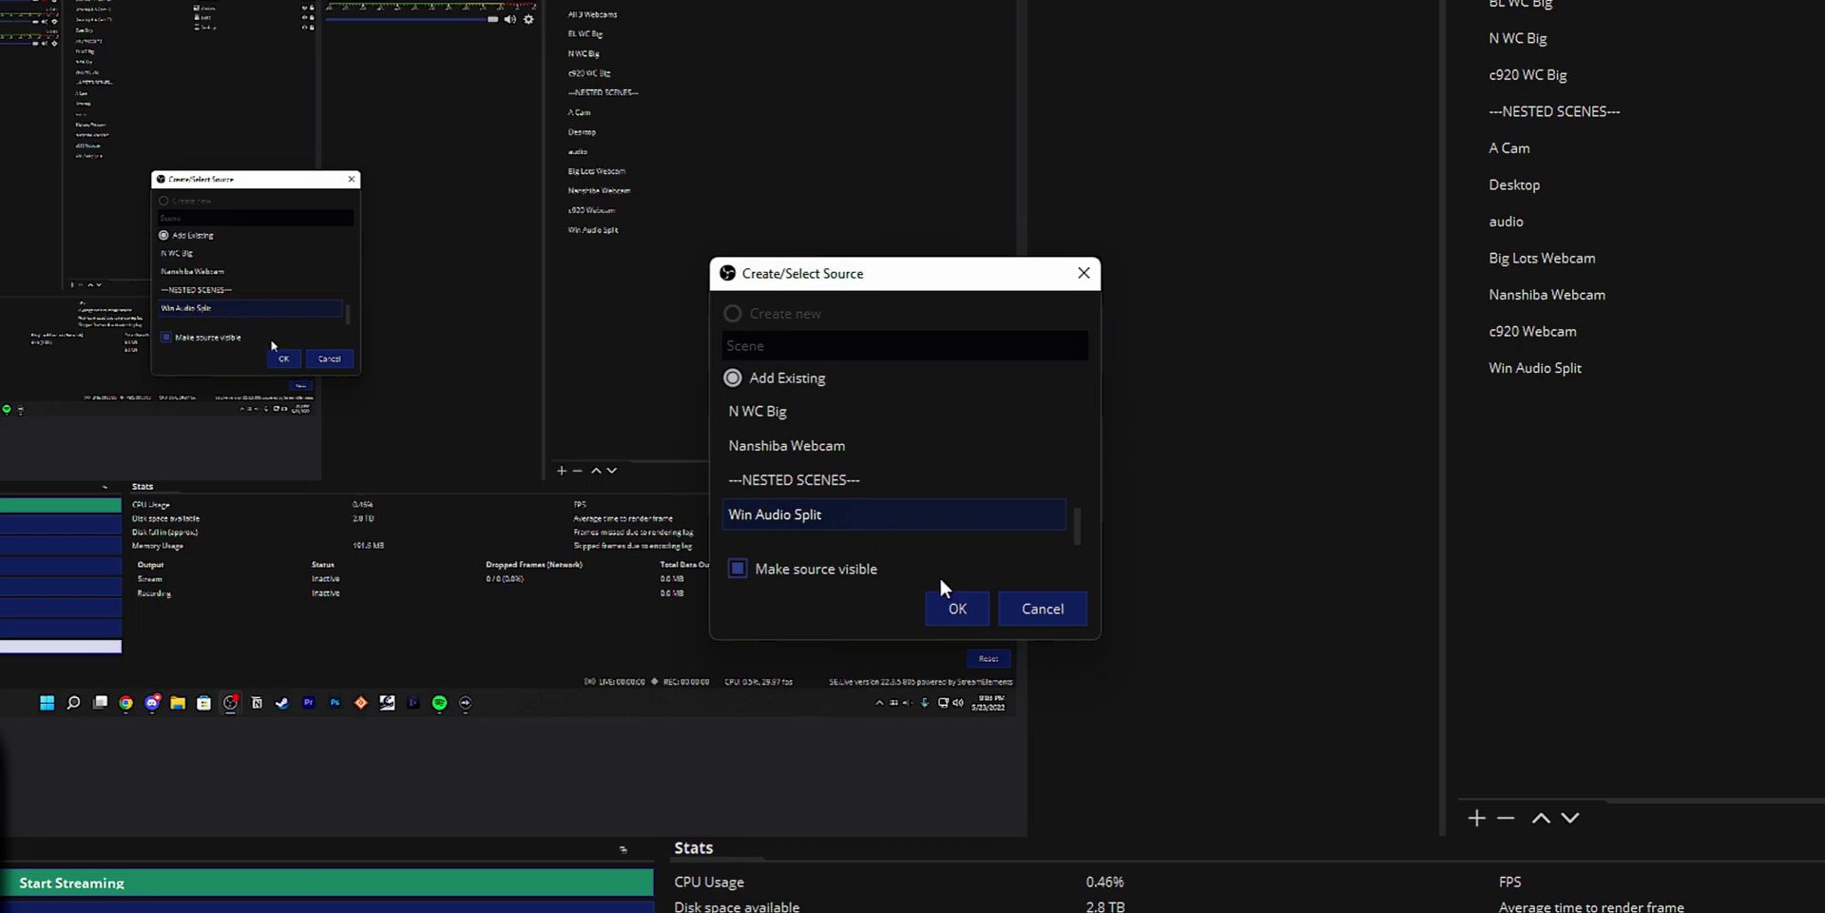
left_click(959, 608)
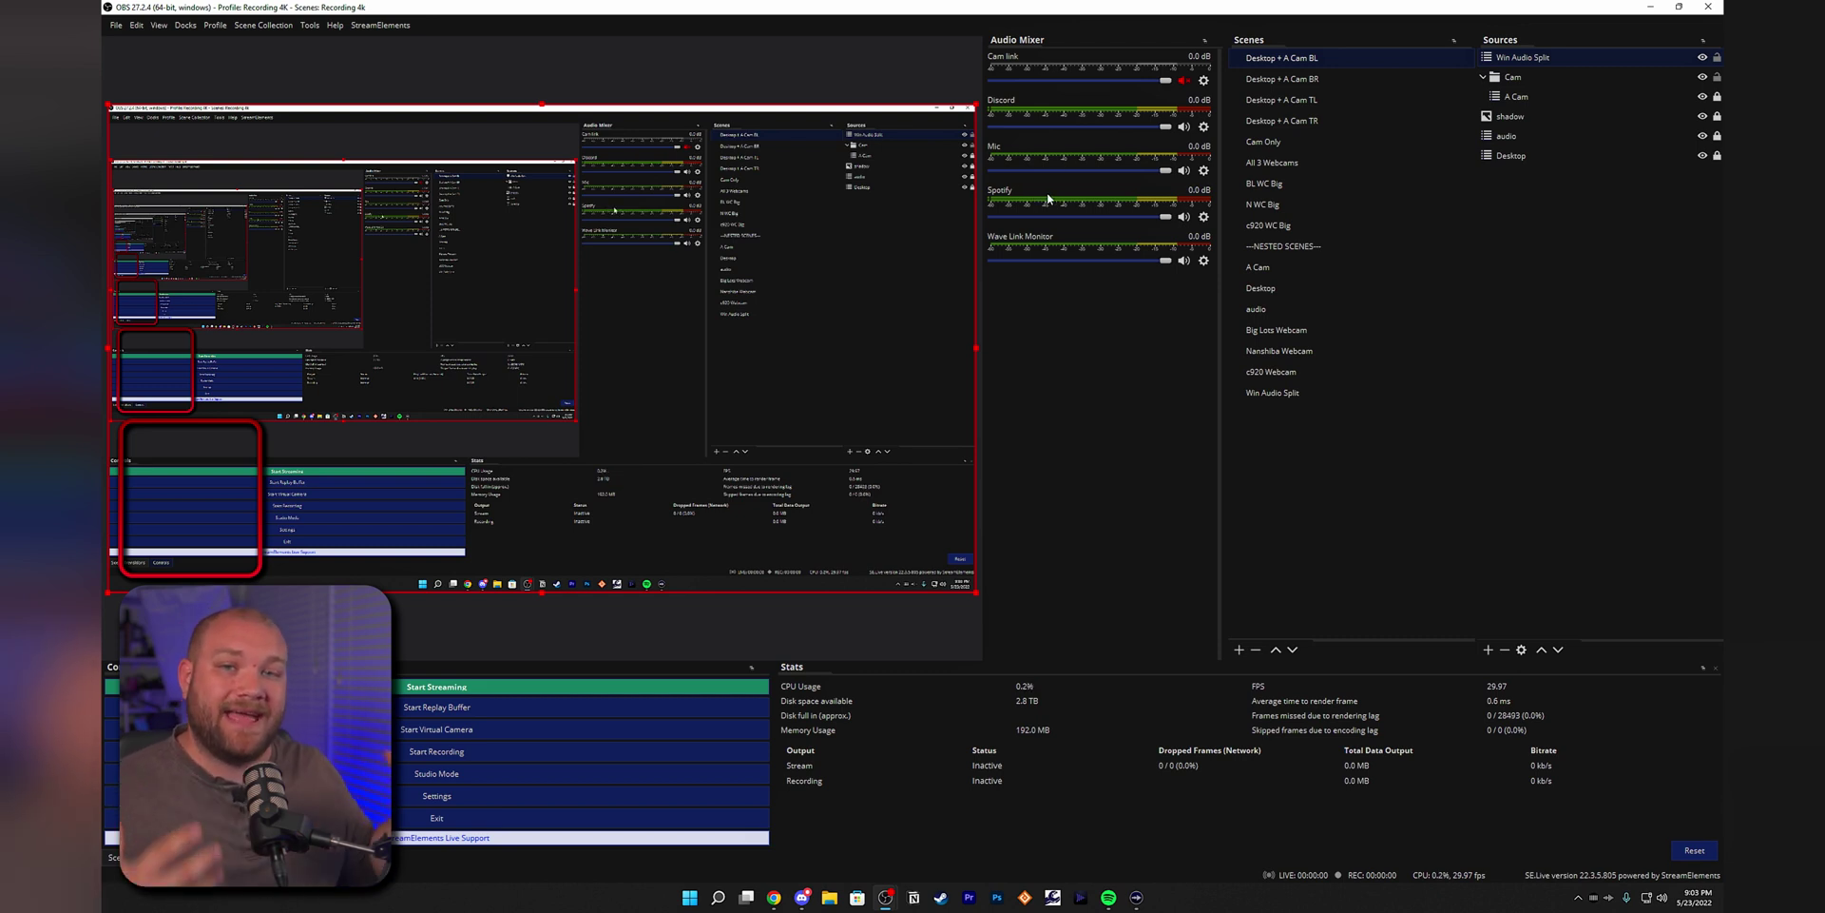
Switch back to the Win Audio Split scene in the Scenes dock.
left_click(1264, 394)
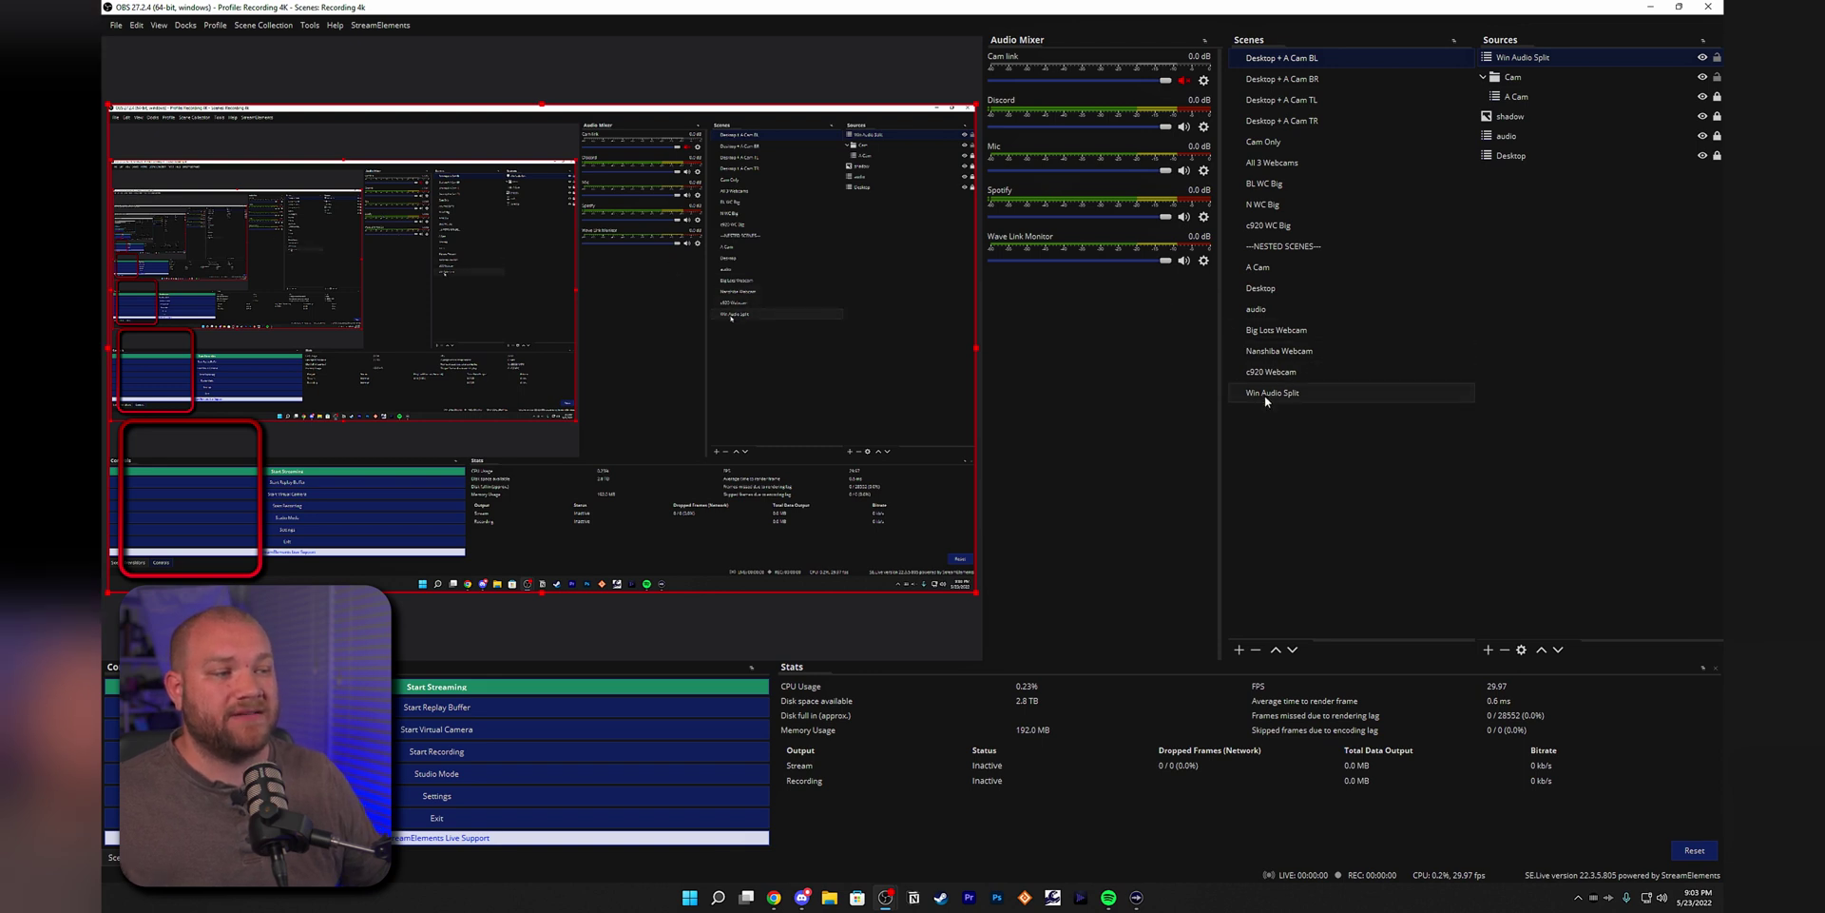